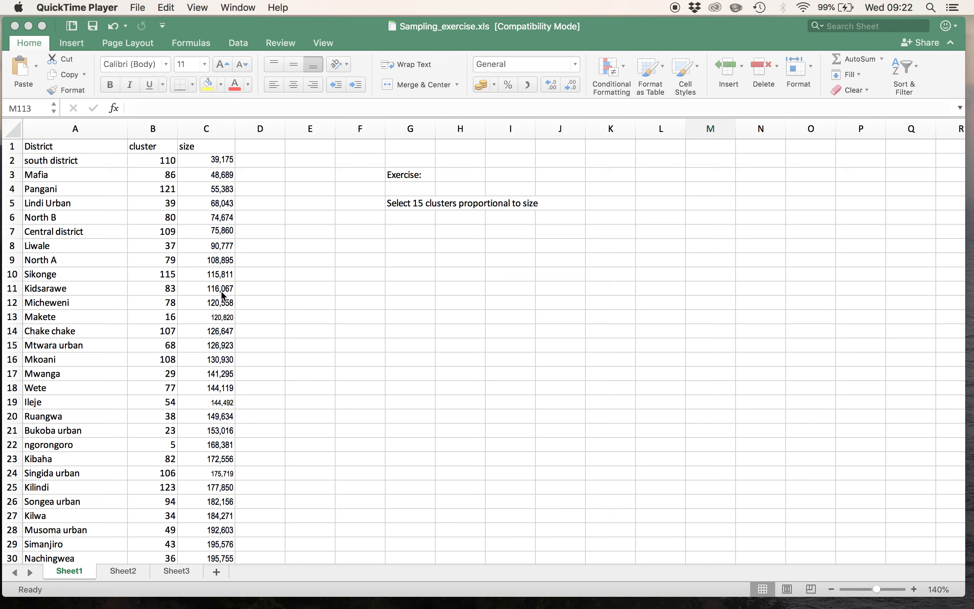
- Enter the formula =RANDBETWEEN(1,100) in cell D2 to generate a random number for the first district
click(264, 162)
click(263, 160)
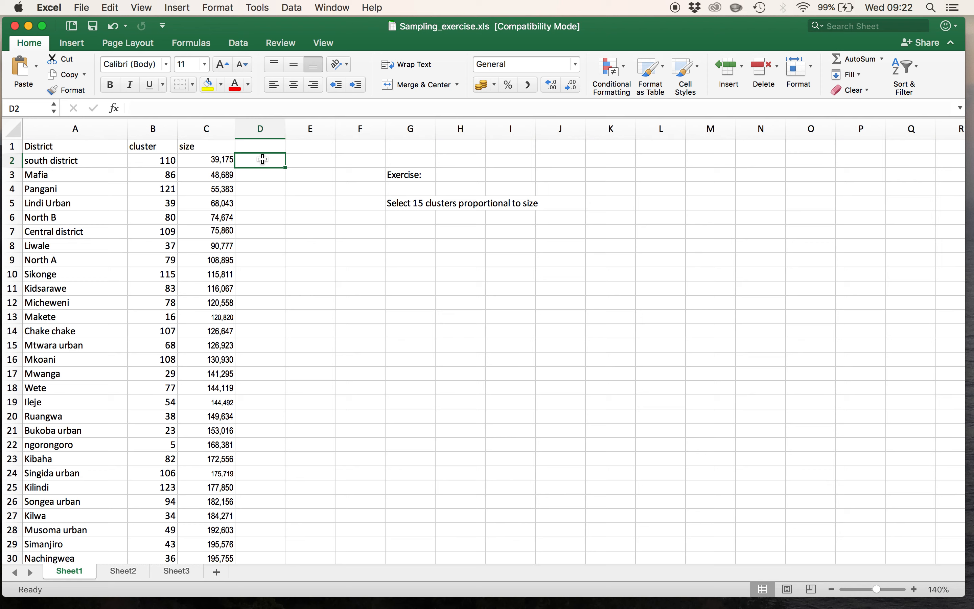
text(=ra)
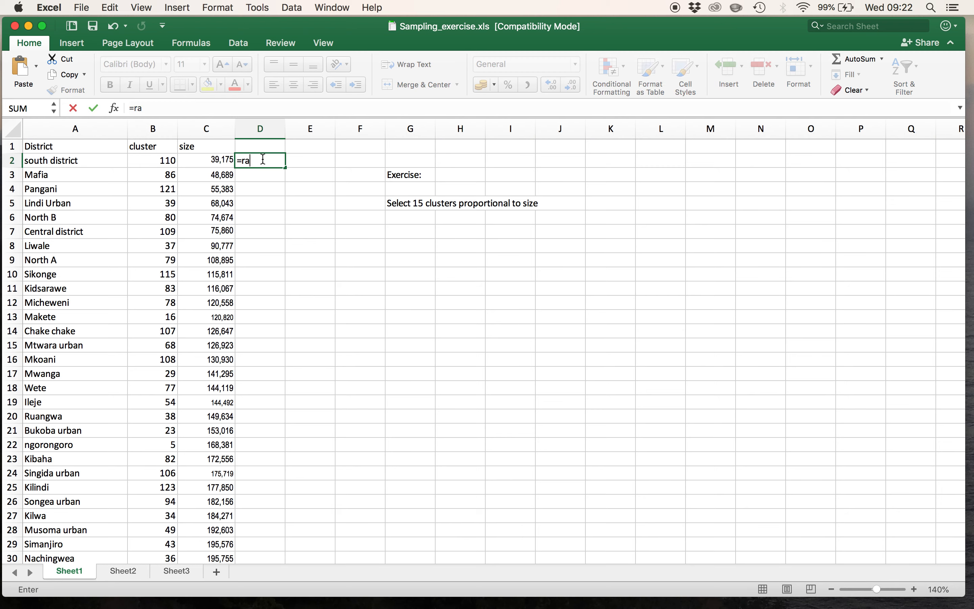
text(ndbetween()
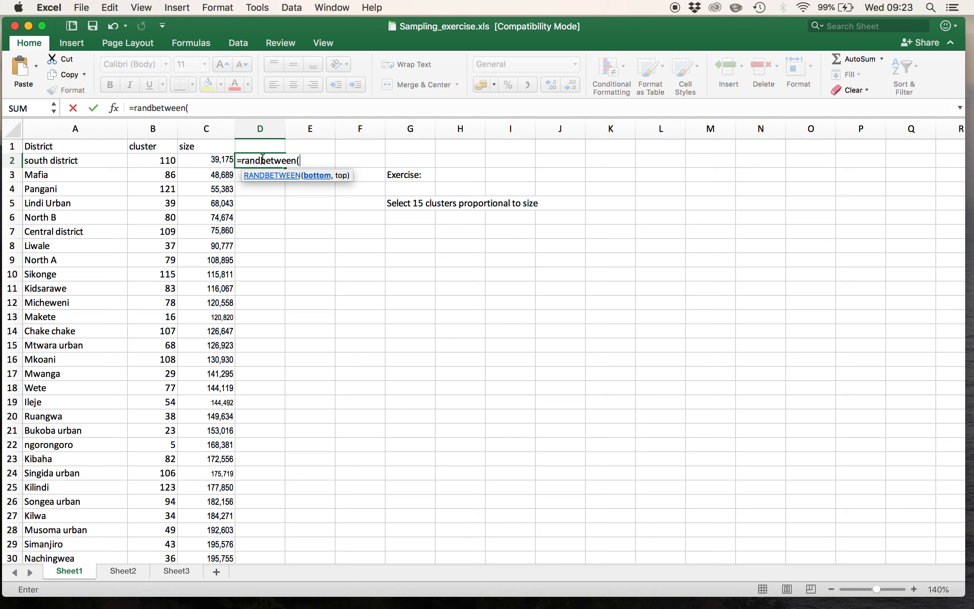
text(1,100)
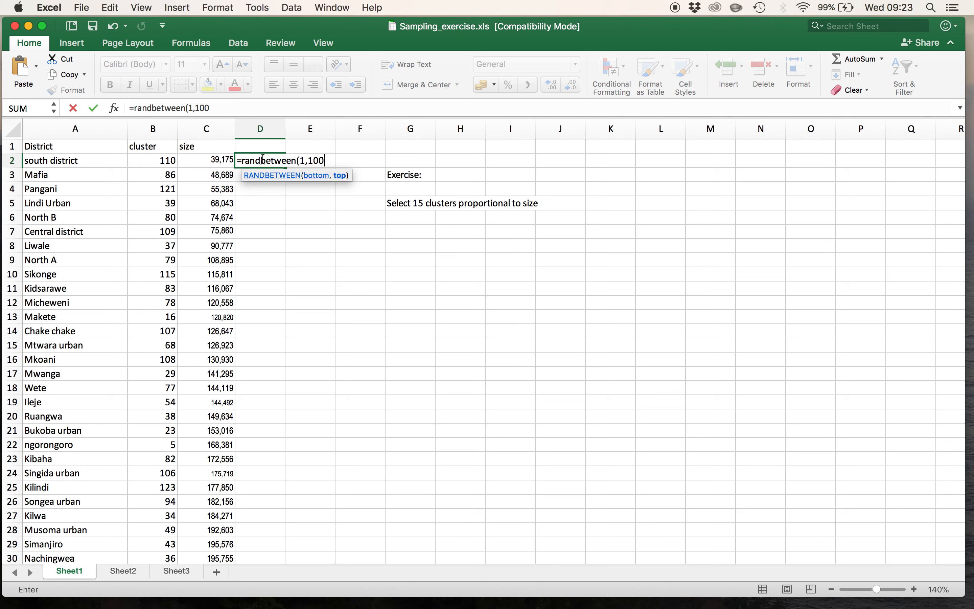
text())
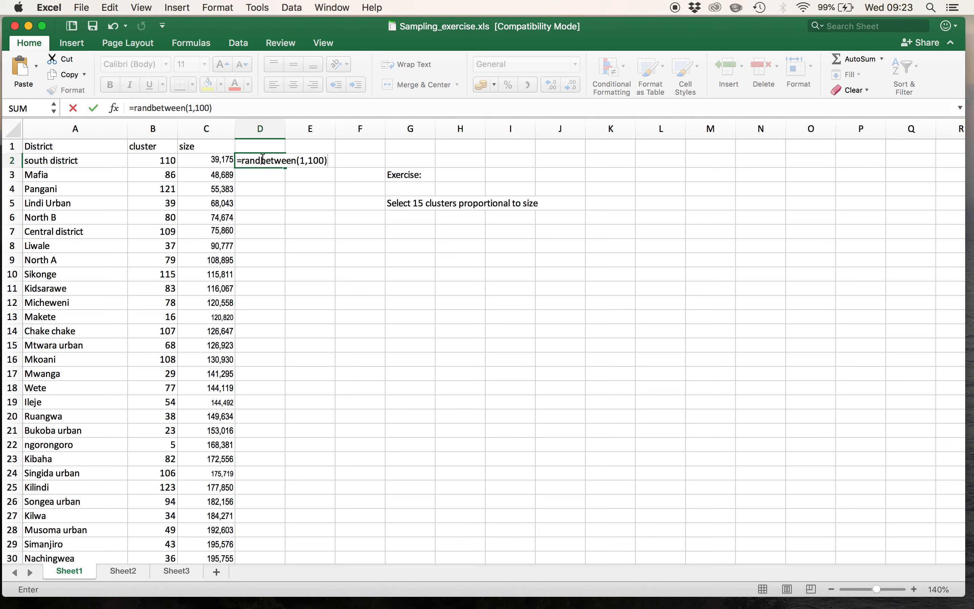
key(Return)
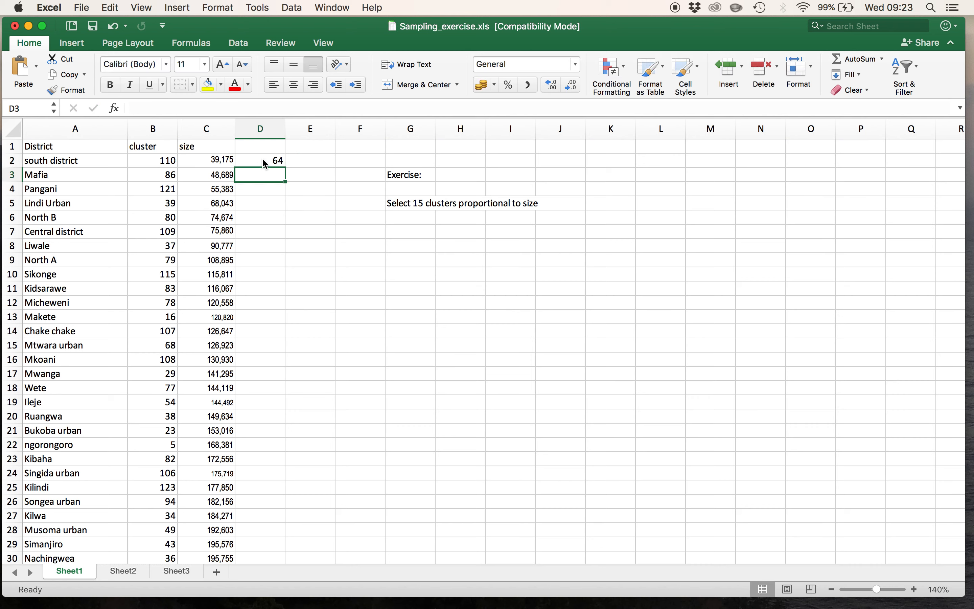
- Fill the random number formula from D2 down to D126 for all districts
click(266, 163)
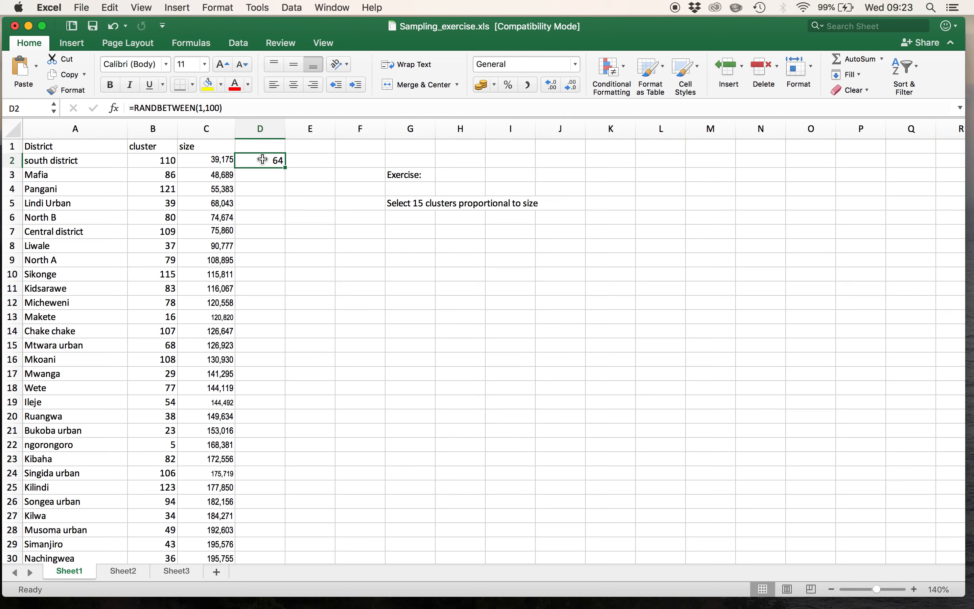
drag(286, 168, 287, 509)
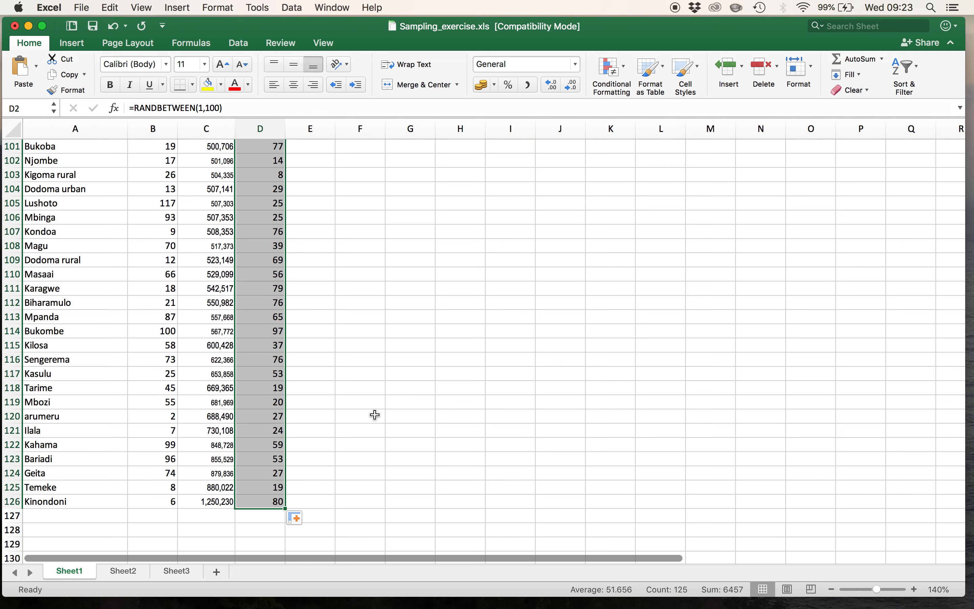
scroll(377, 358, up, 5)
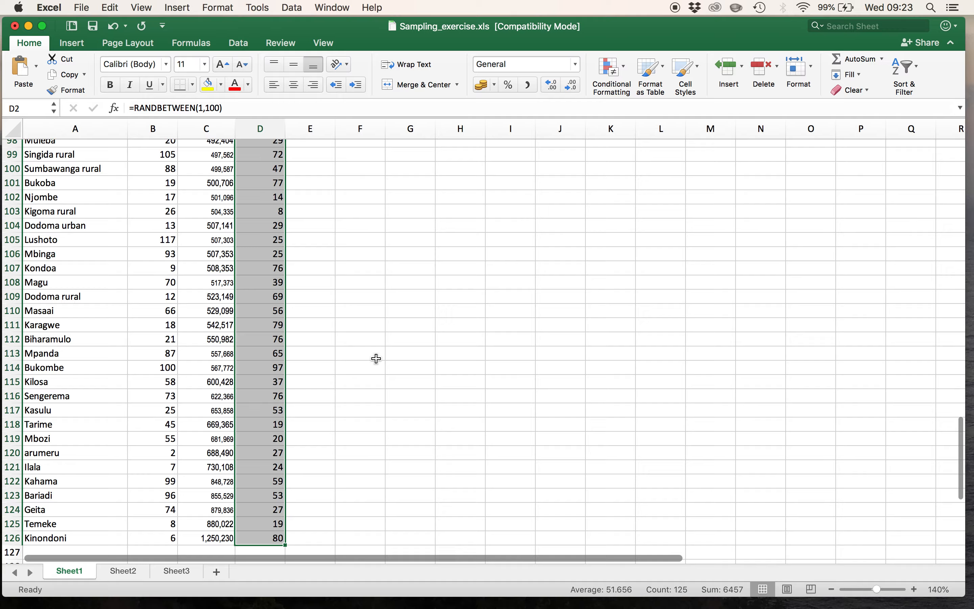
scroll(377, 359, up, 10)
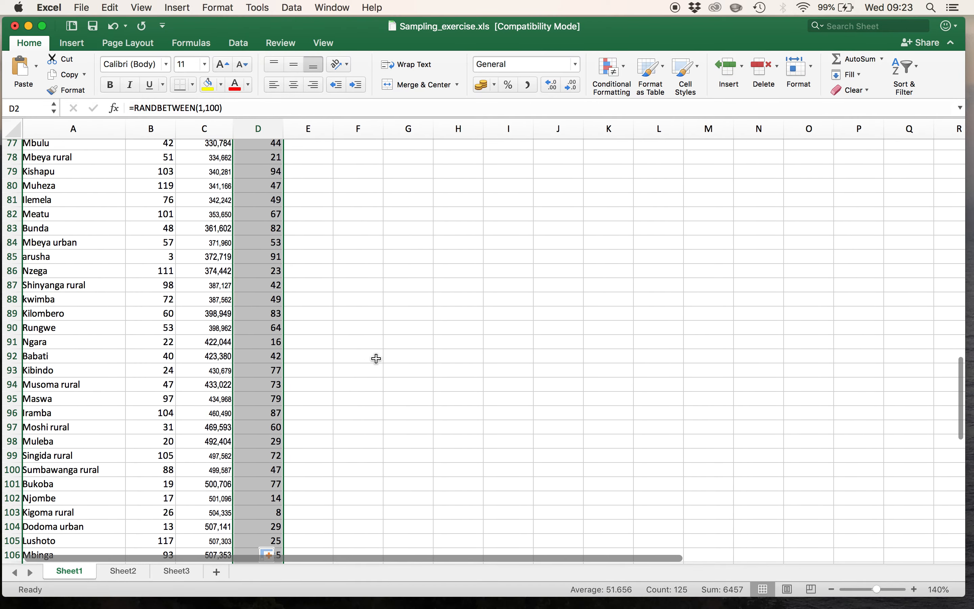
scroll(376, 359, up, 13)
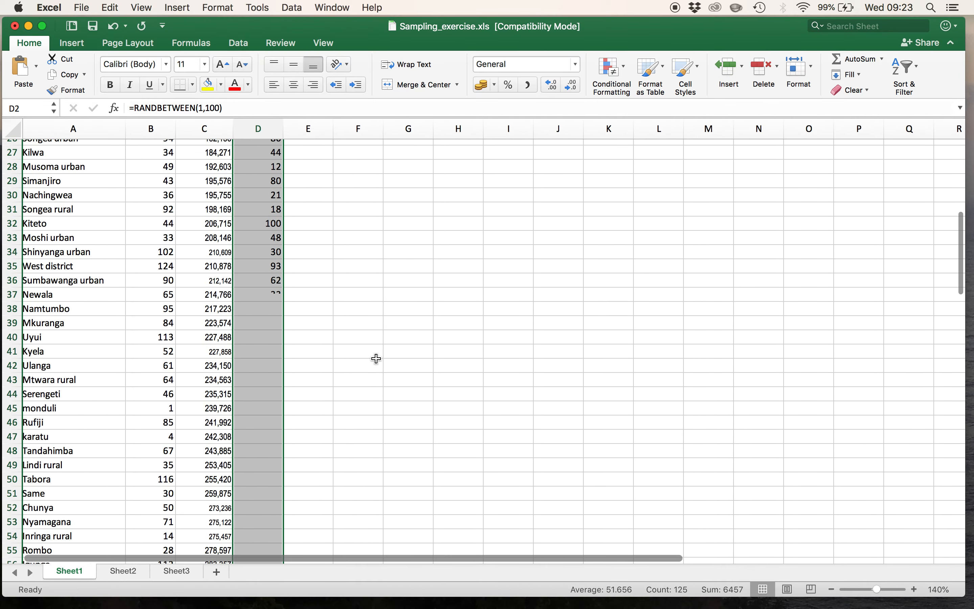
scroll(376, 358, up, 3)
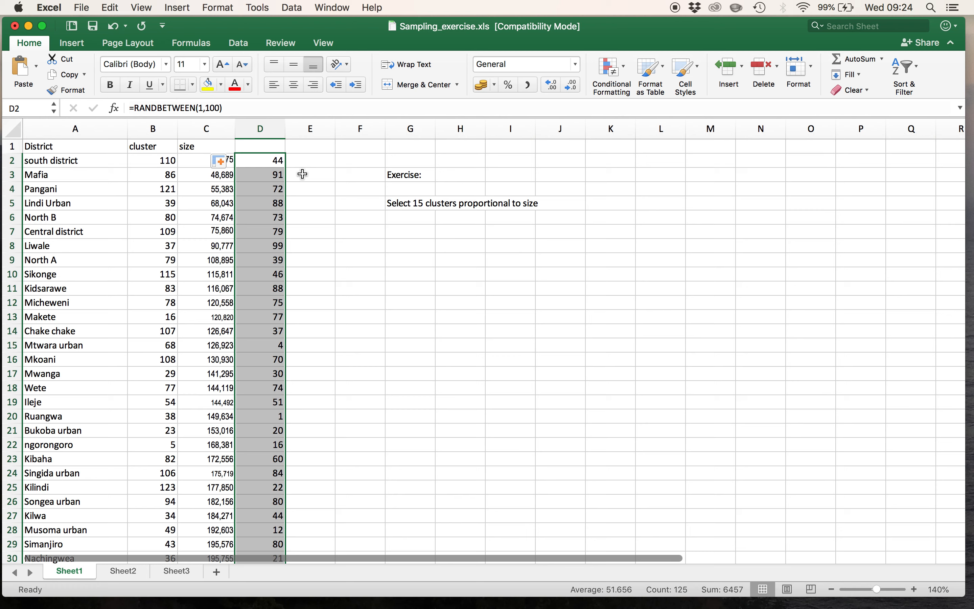
- Sort the whole district table by Column D values from smallest to largest, keeping the header row
key(super+a)
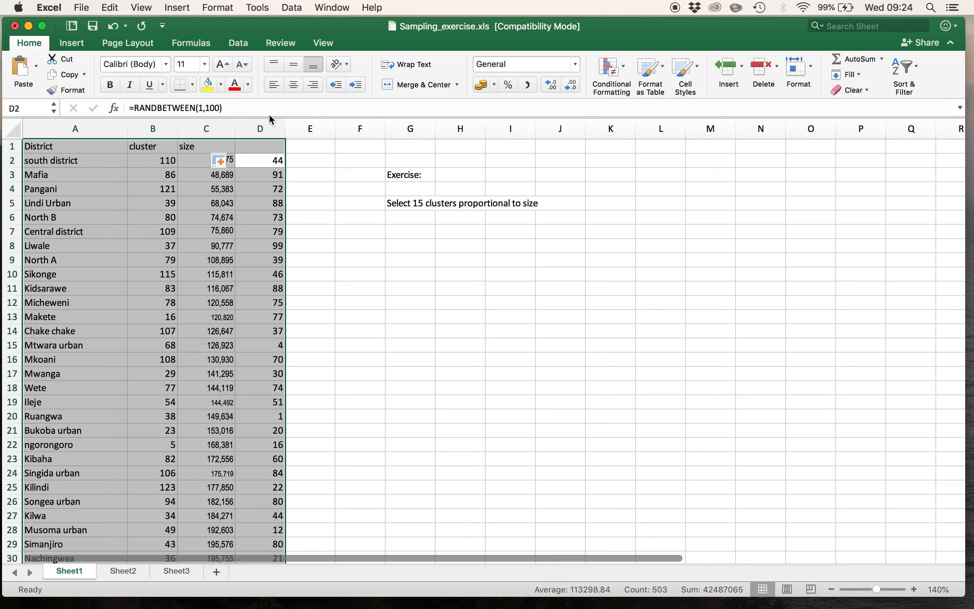
click(240, 44)
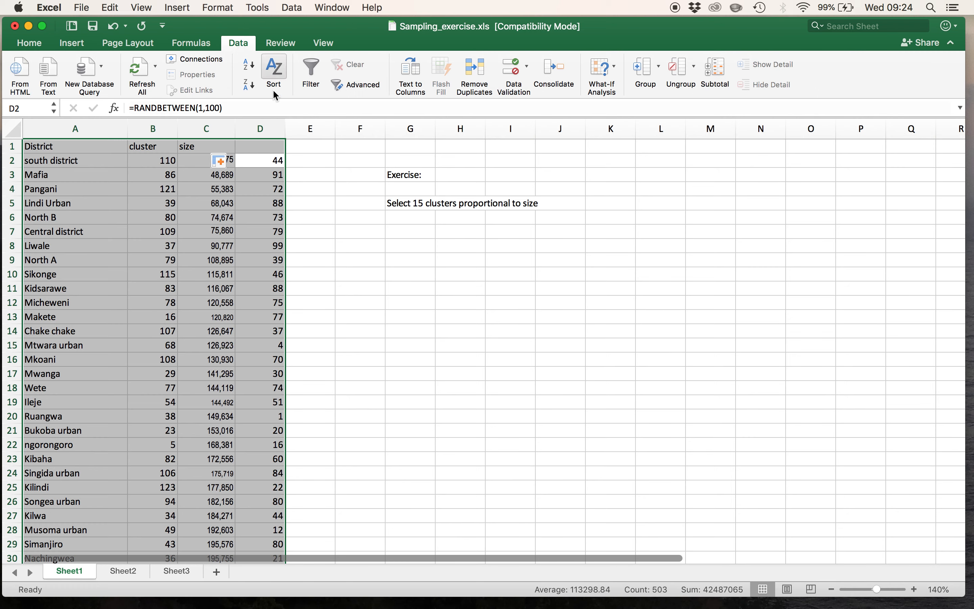
click(278, 68)
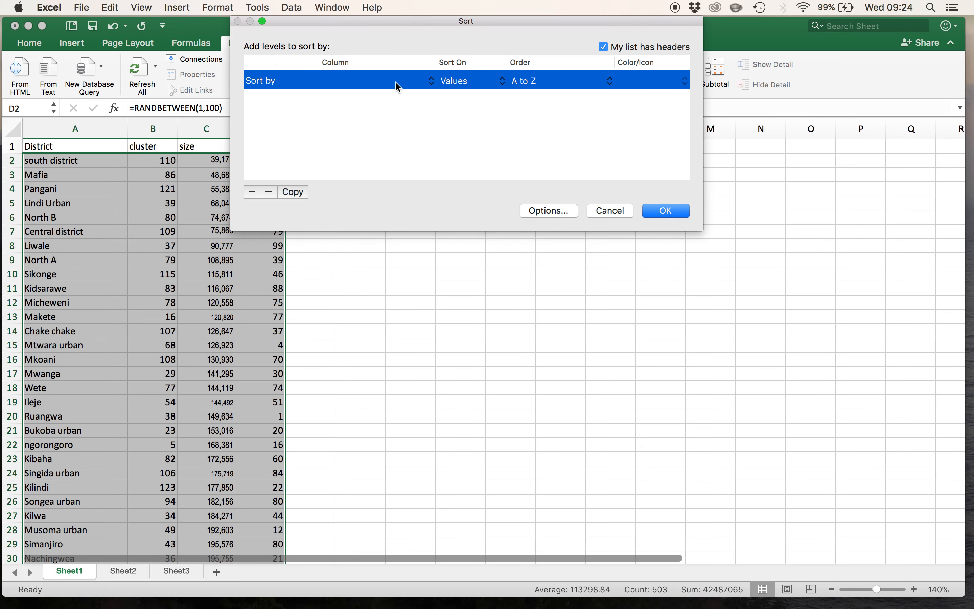
click(430, 81)
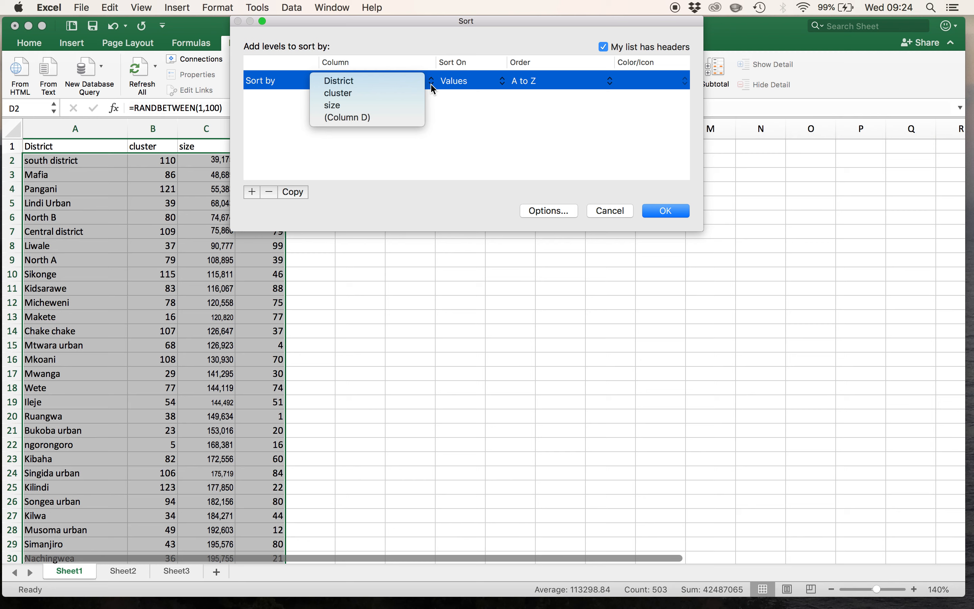
click(396, 117)
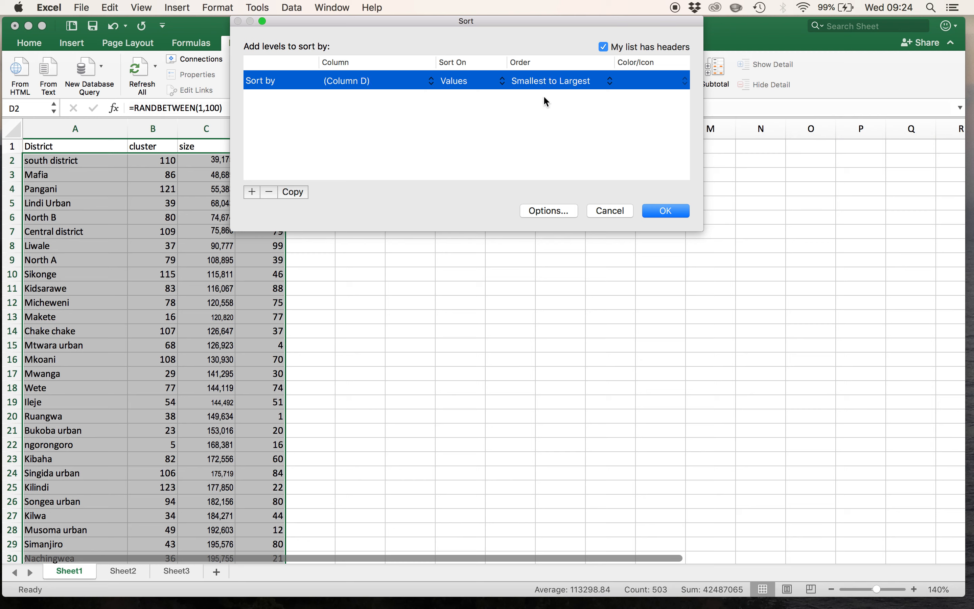
click(610, 82)
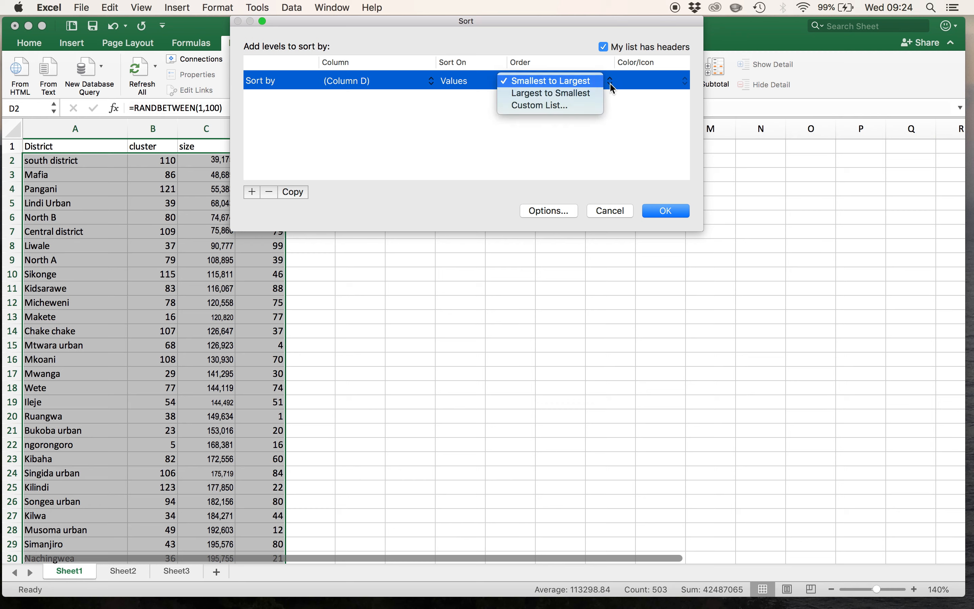
click(620, 111)
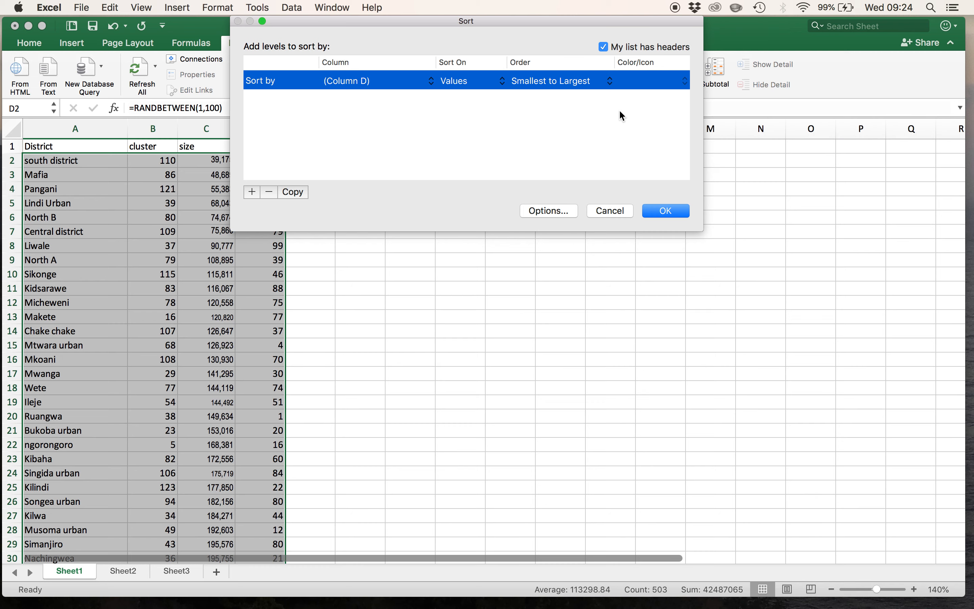
click(671, 214)
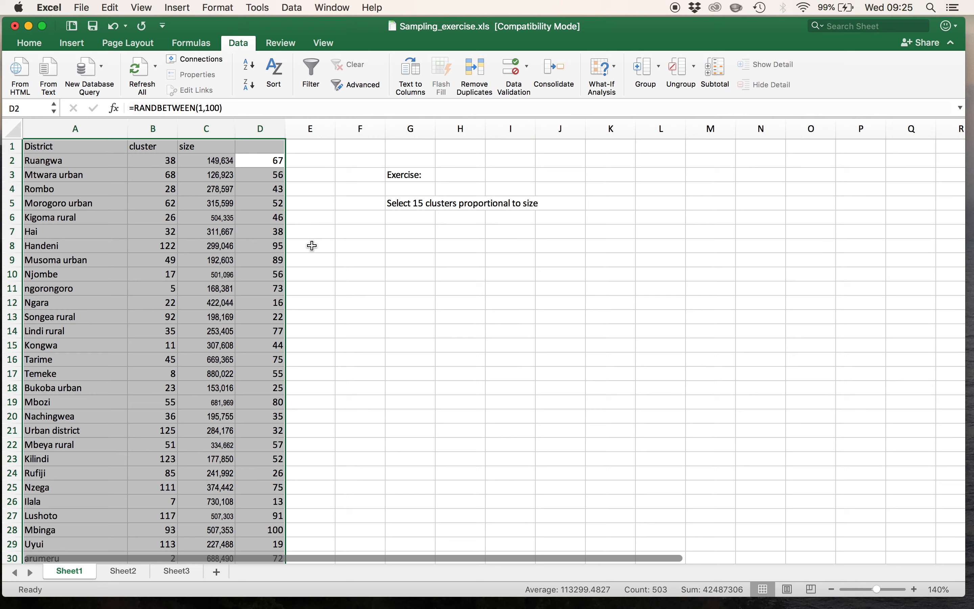
- Delete column D containing the random numbers
click(265, 130)
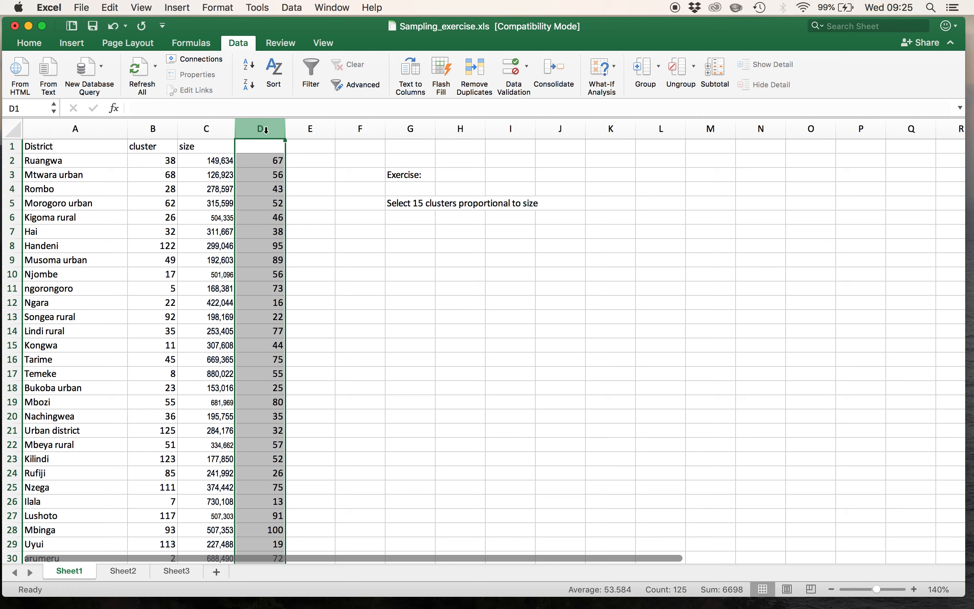
right_click(265, 130)
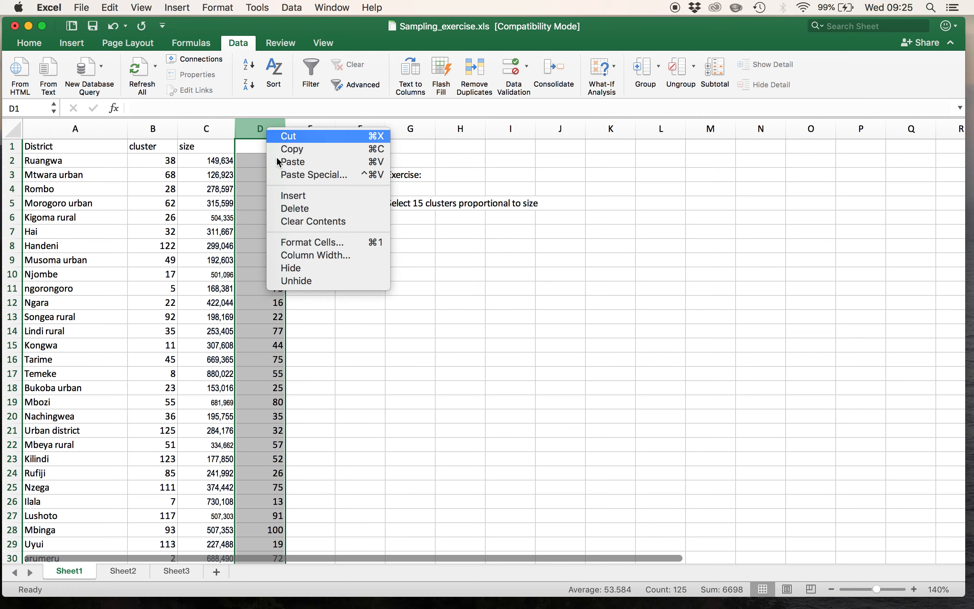
click(294, 207)
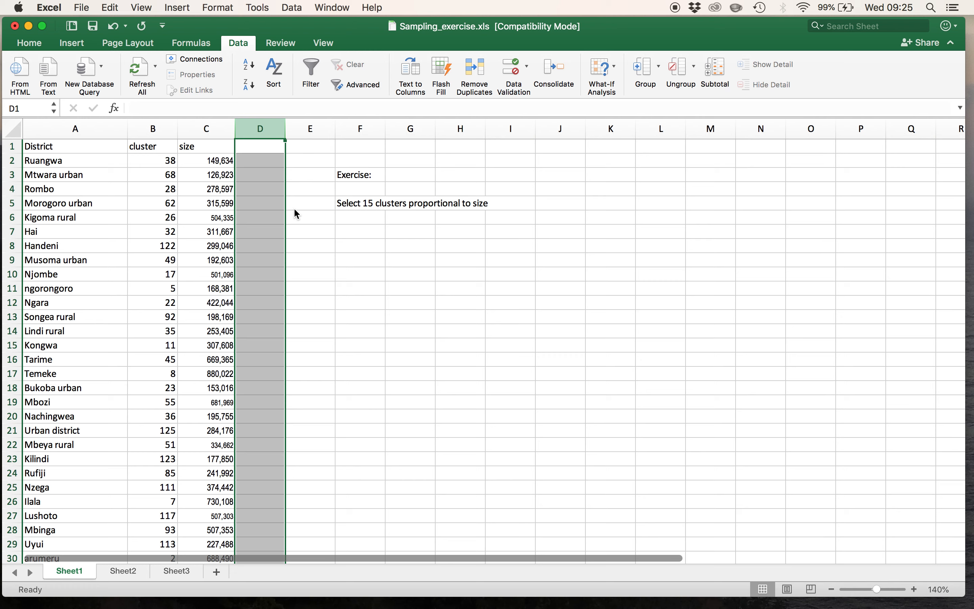
- Enter the formula =C2 in cell D2 to start the cumulative population with the first district's size
click(262, 161)
text(=)
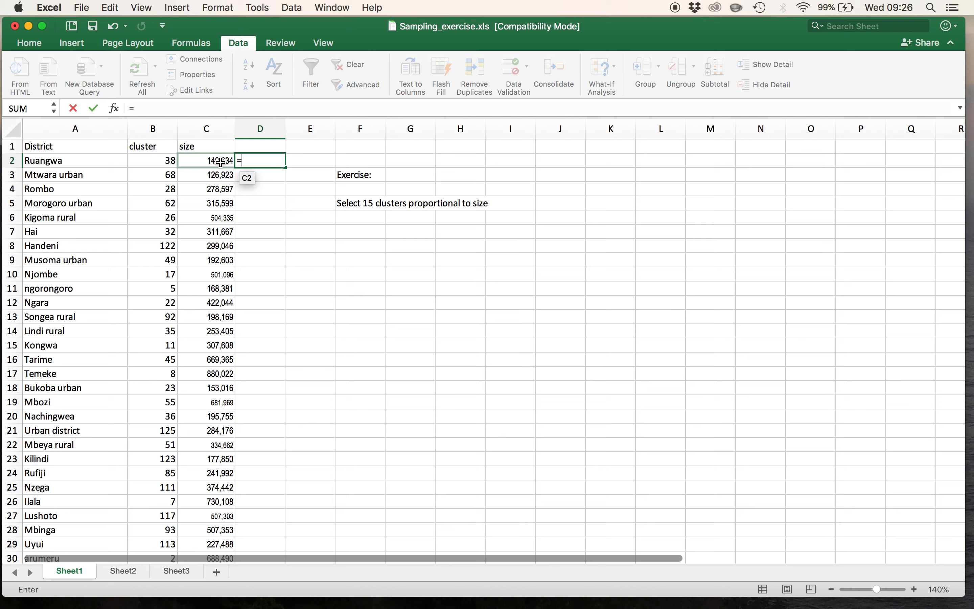
click(220, 163)
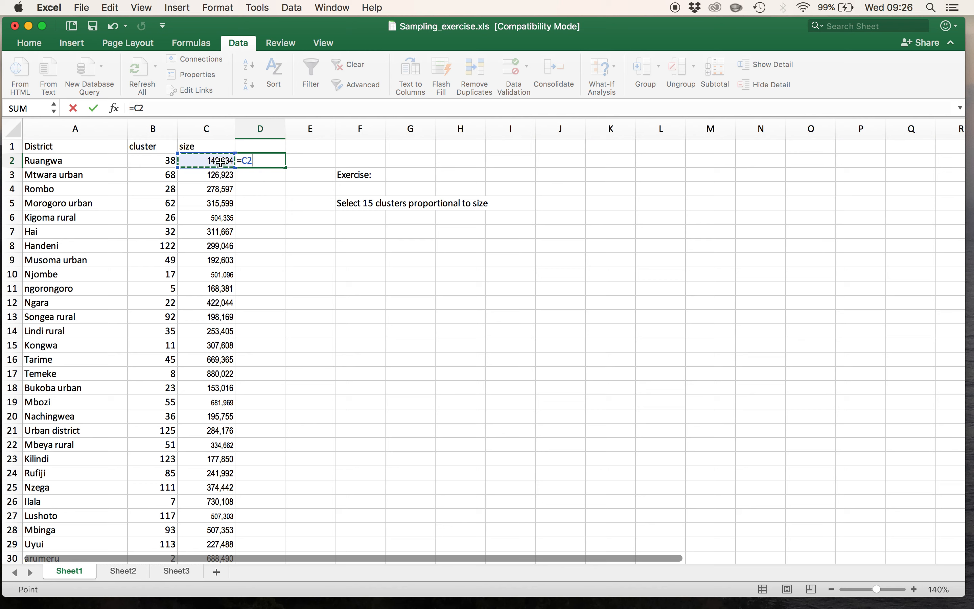
key(Return)
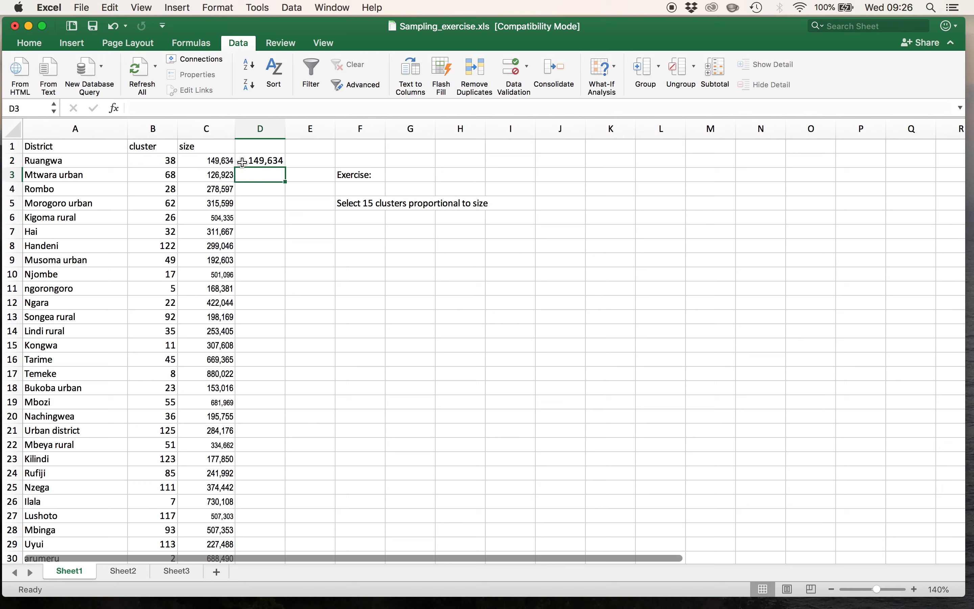
- Enter the header "cumm pop" in cell D1
click(251, 146)
text(cum)
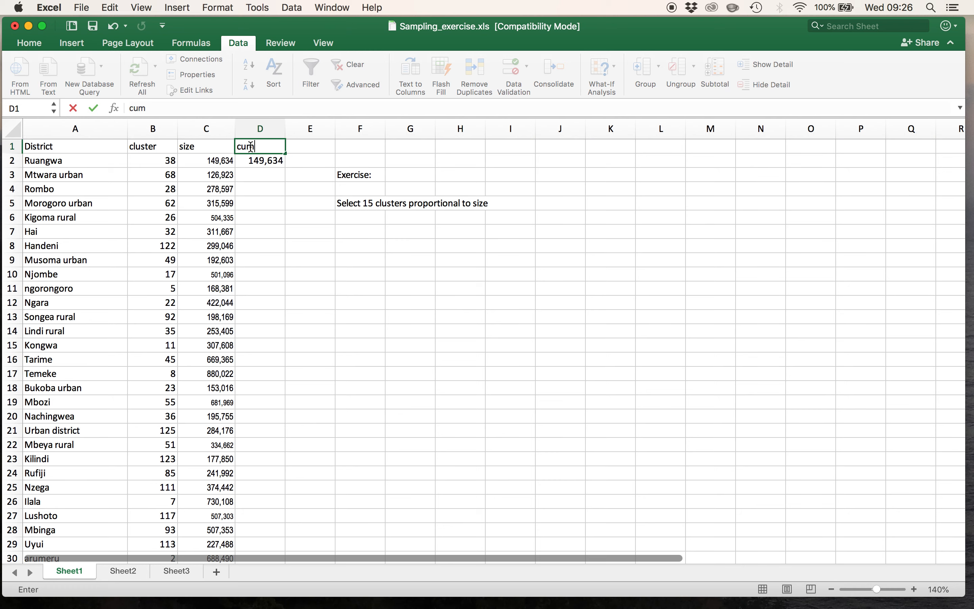
text(m pop)
click(256, 188)
- Enter the formula =D2+C3 in cell D3 to add the second district's size to the running total
click(261, 178)
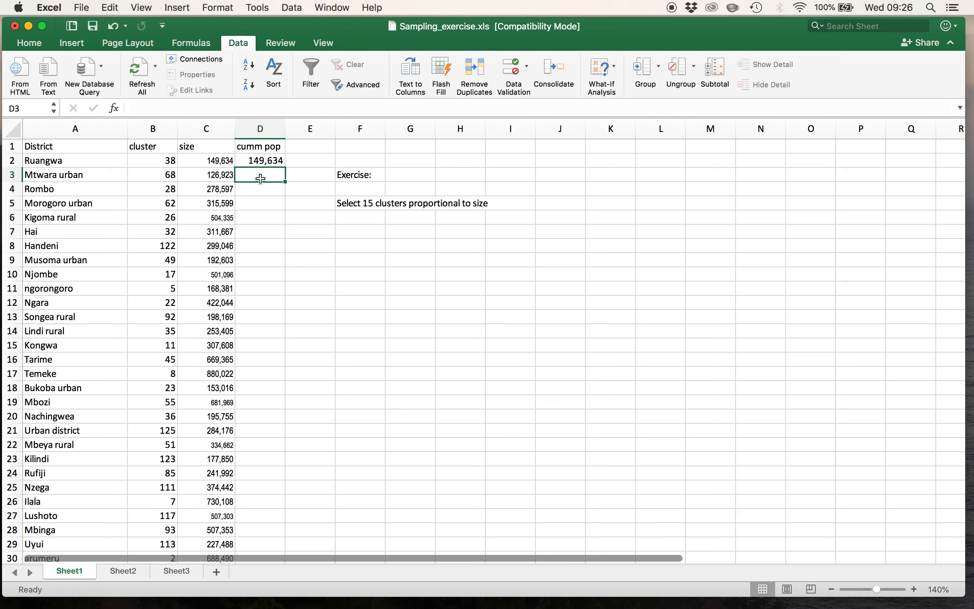
text(=)
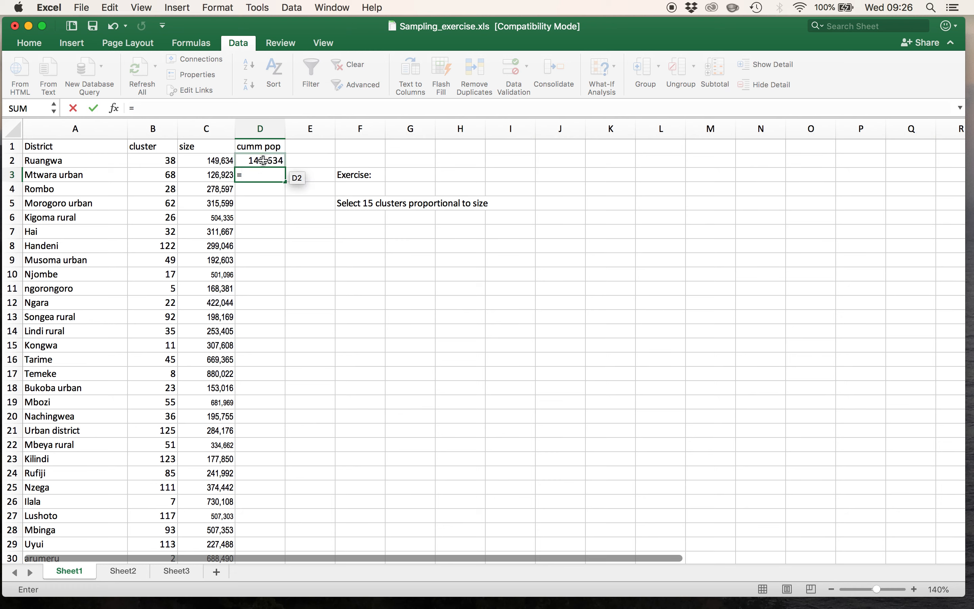
click(264, 160)
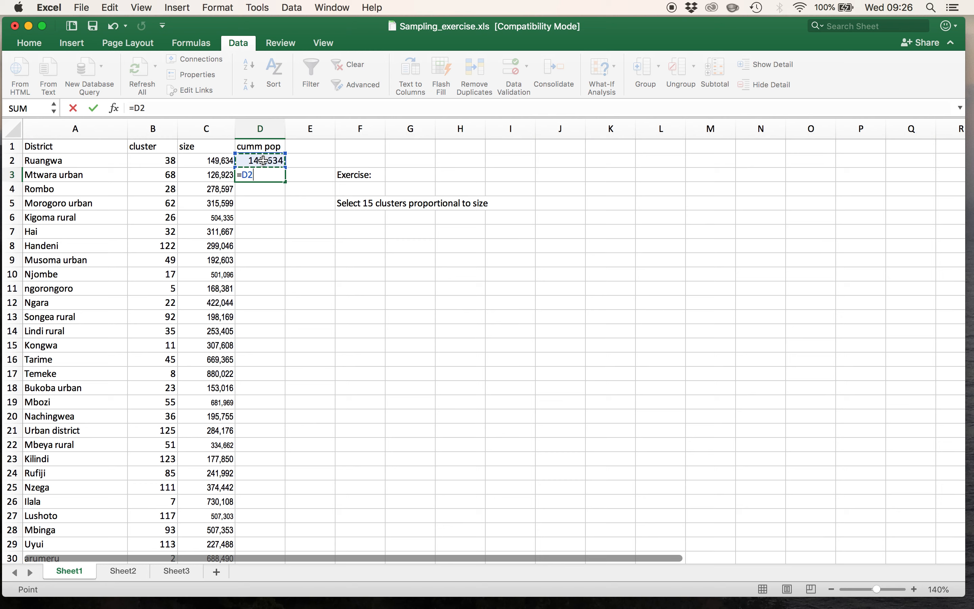
text(+)
click(220, 177)
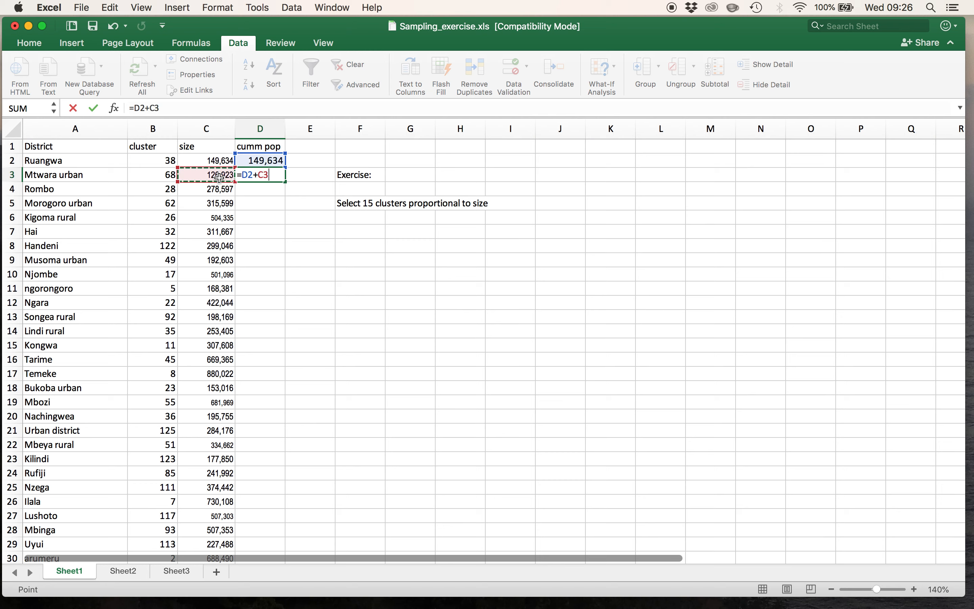
key(Return)
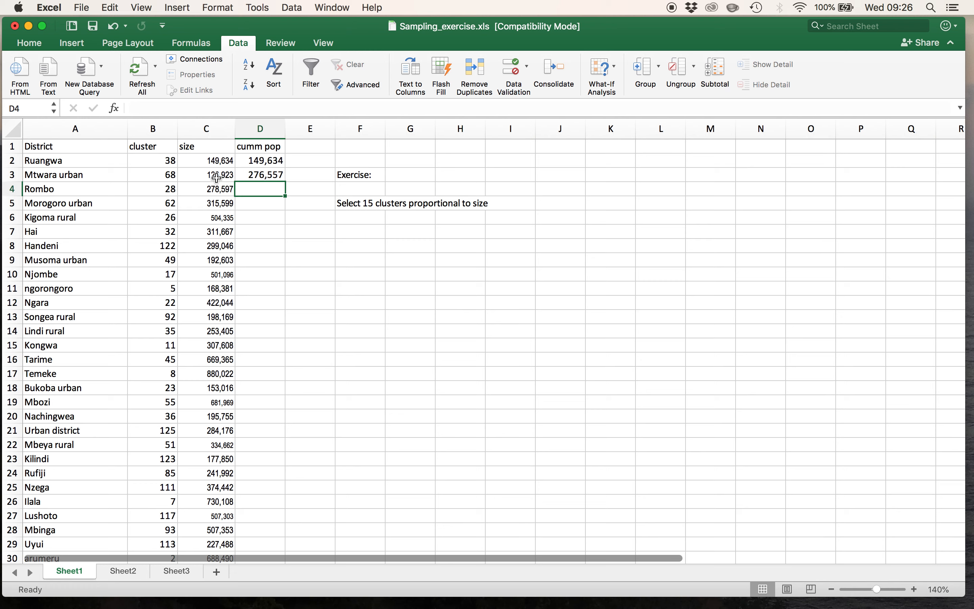
- Fill the cumulative formula from D3 down to D126 and widen column D to fit the large numbers
click(261, 177)
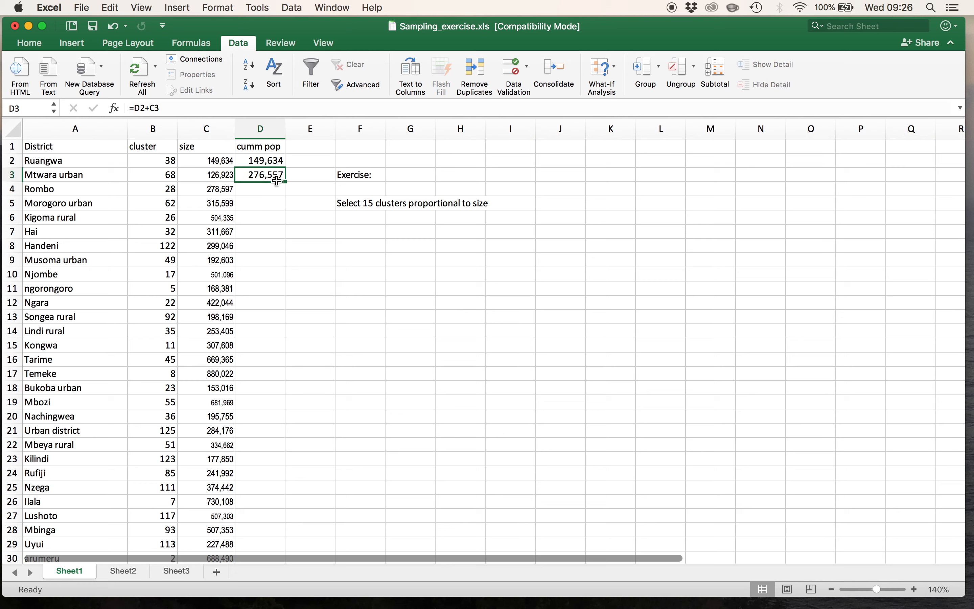
drag(285, 183, 272, 518)
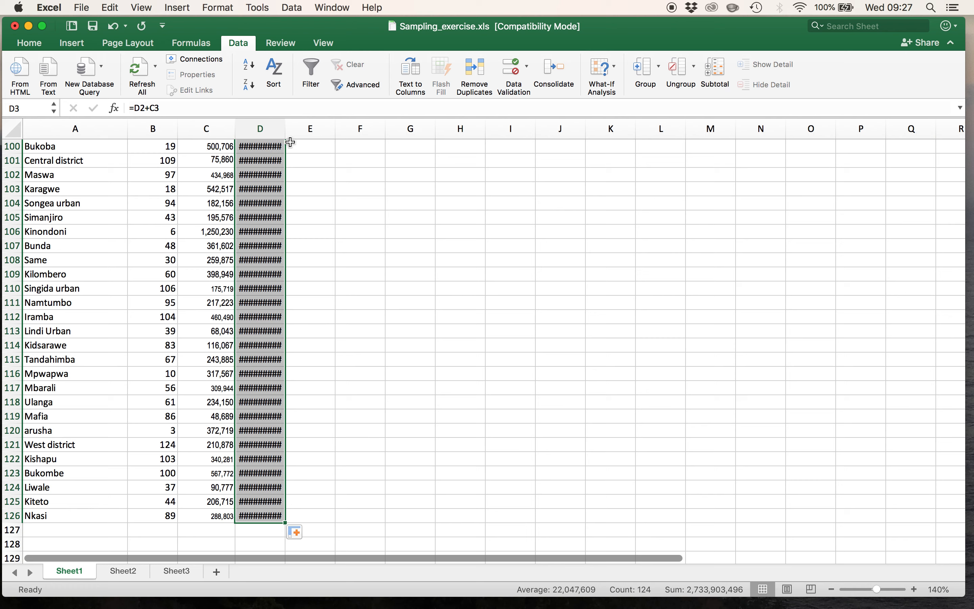
click(304, 152)
drag(286, 132, 302, 133)
scroll(354, 250, up, 20)
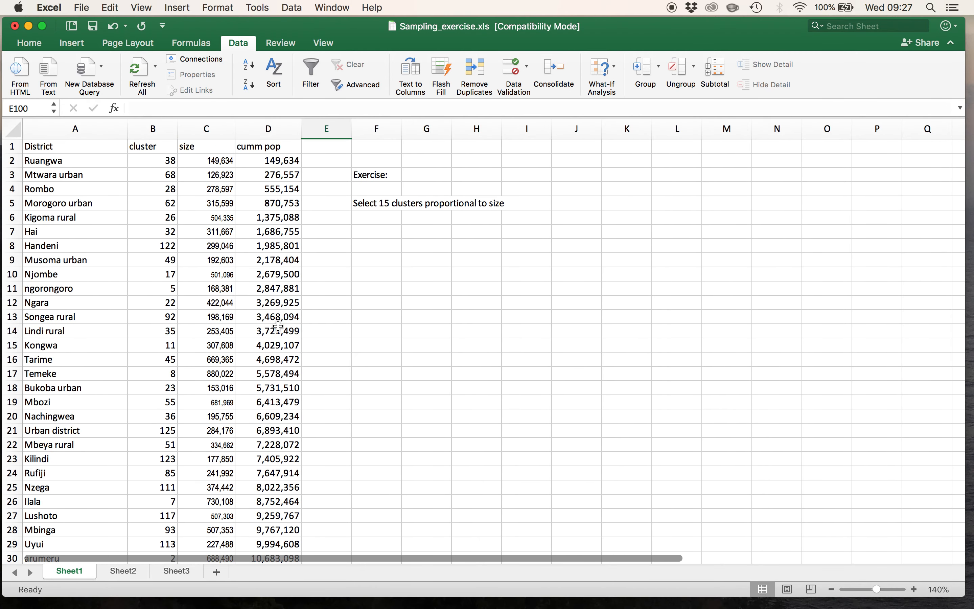
- Check the cumulative population column down to its last row, inspecting the formulas in D117 and D126
scroll(279, 326, down, 10)
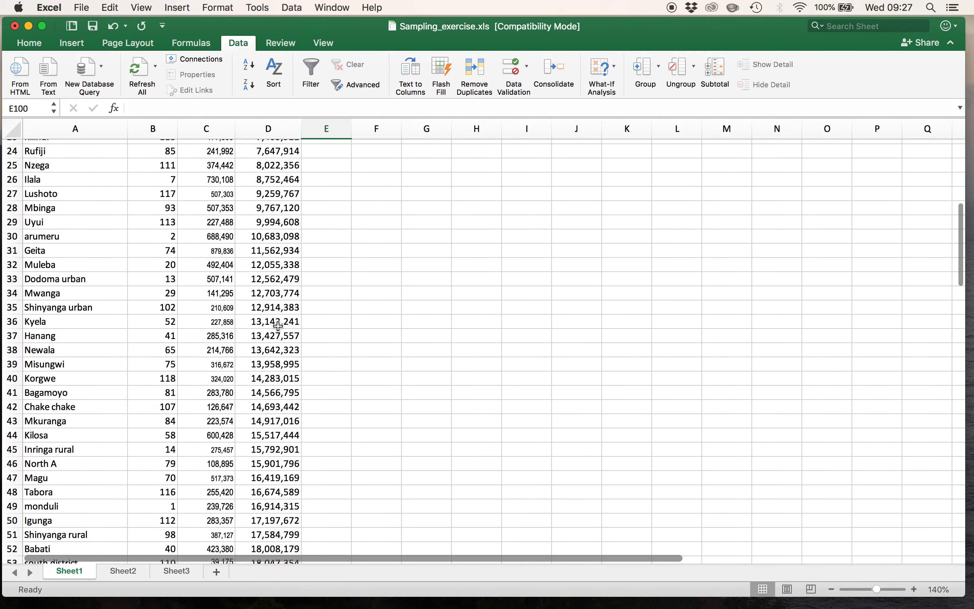
scroll(278, 326, down, 20)
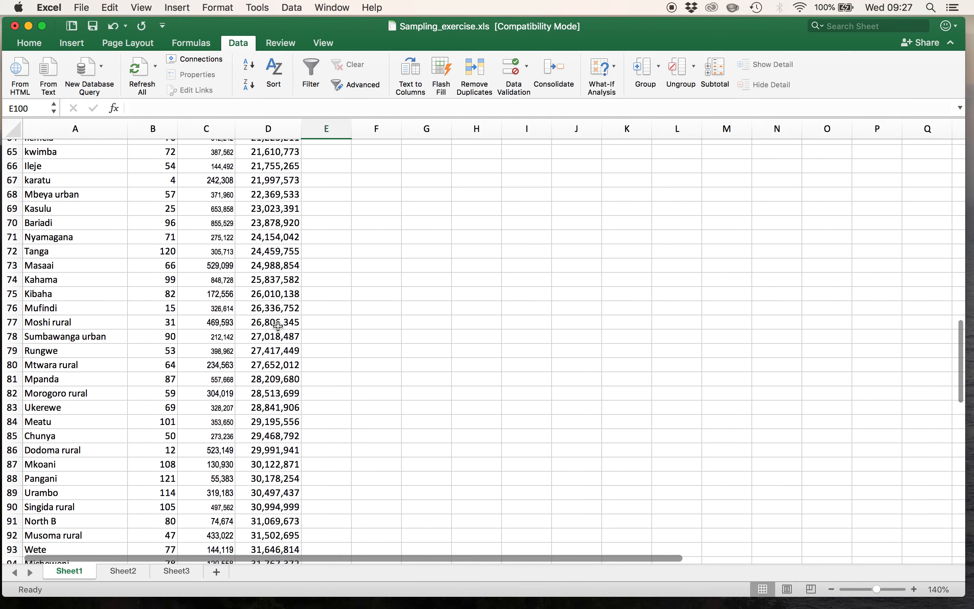
scroll(279, 326, down, 8)
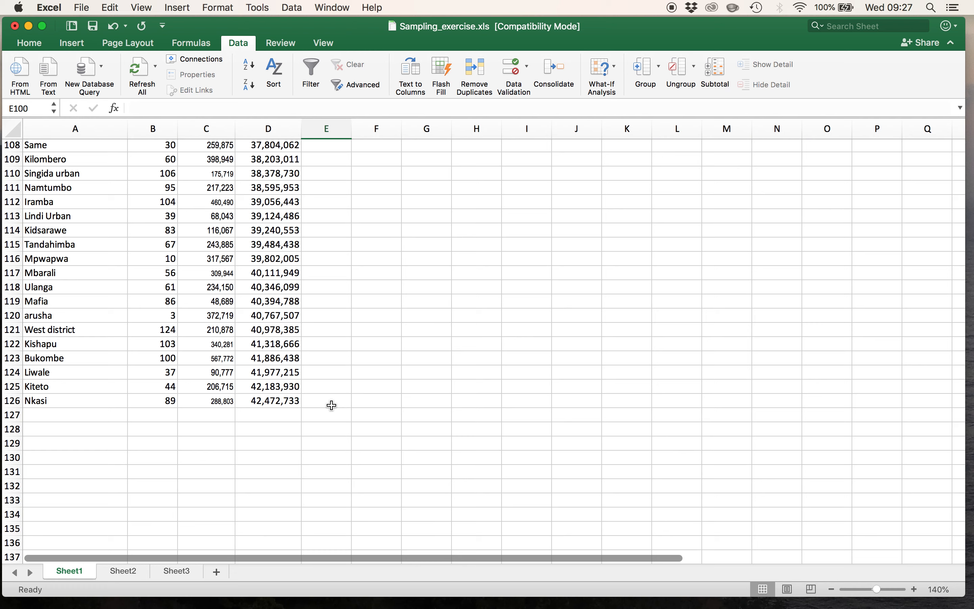
click(267, 275)
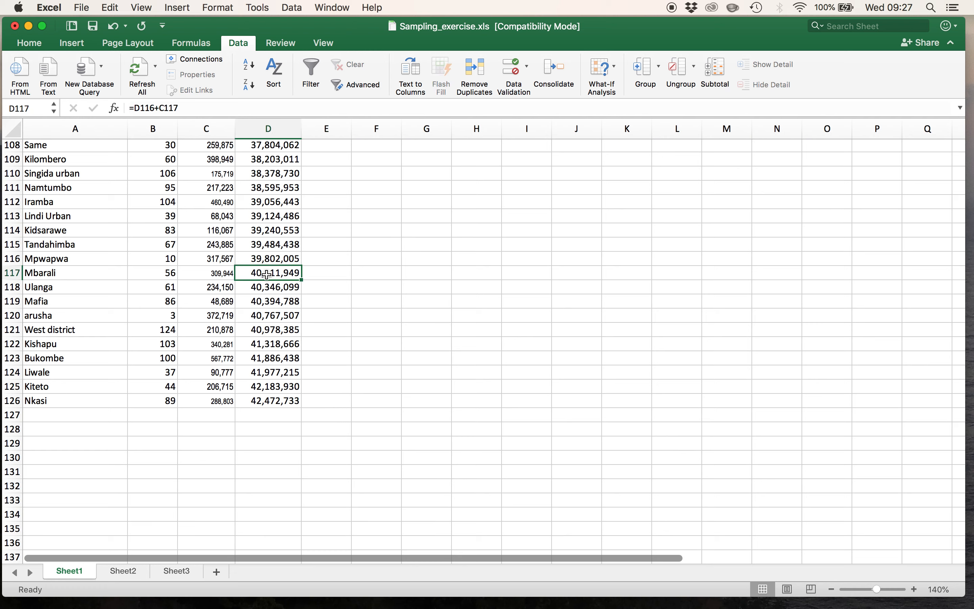
double_click(274, 274)
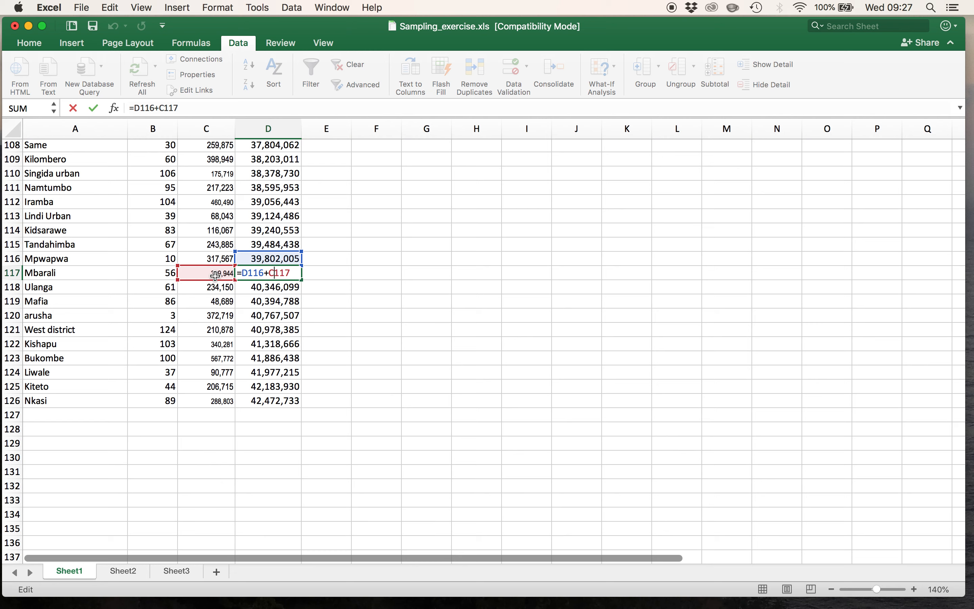
key(Return)
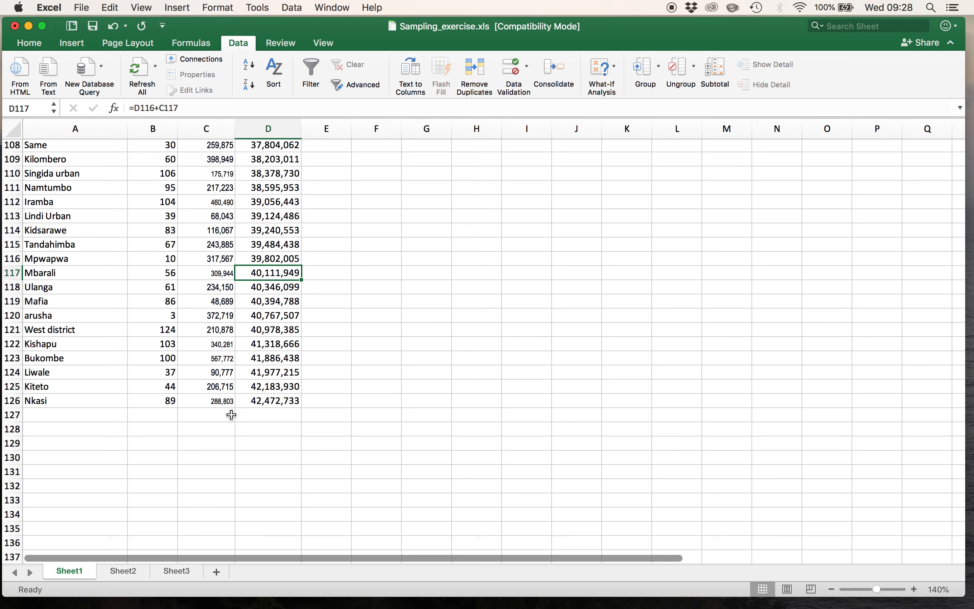
click(262, 402)
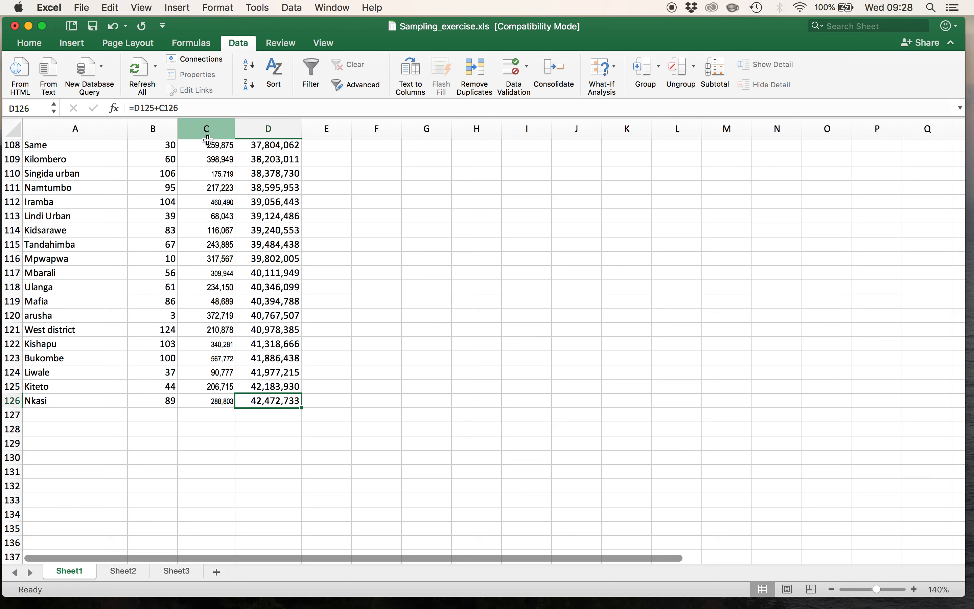
- Sum the district sizes in C2:C126 with AutoSum in cell C127
click(210, 415)
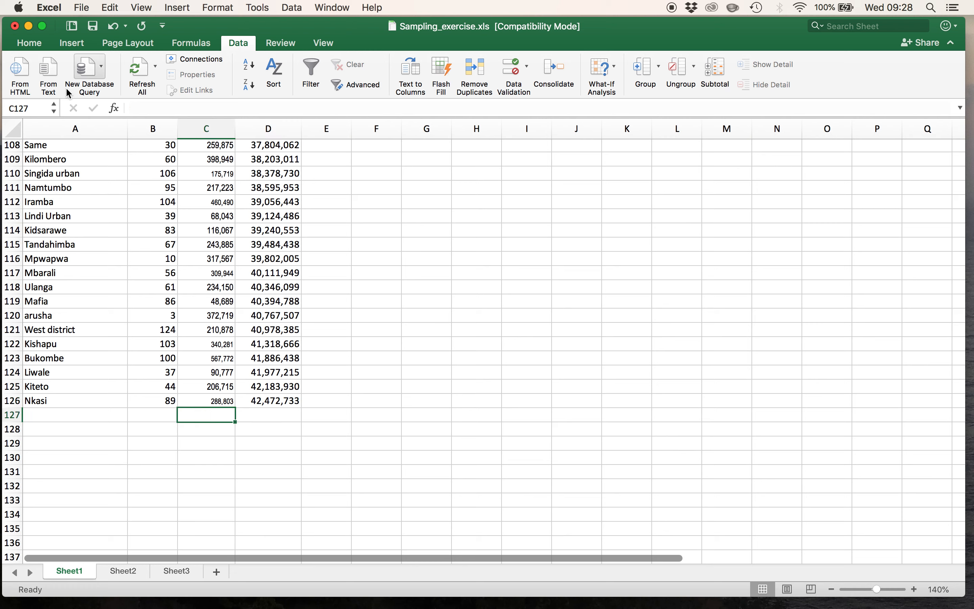
click(32, 47)
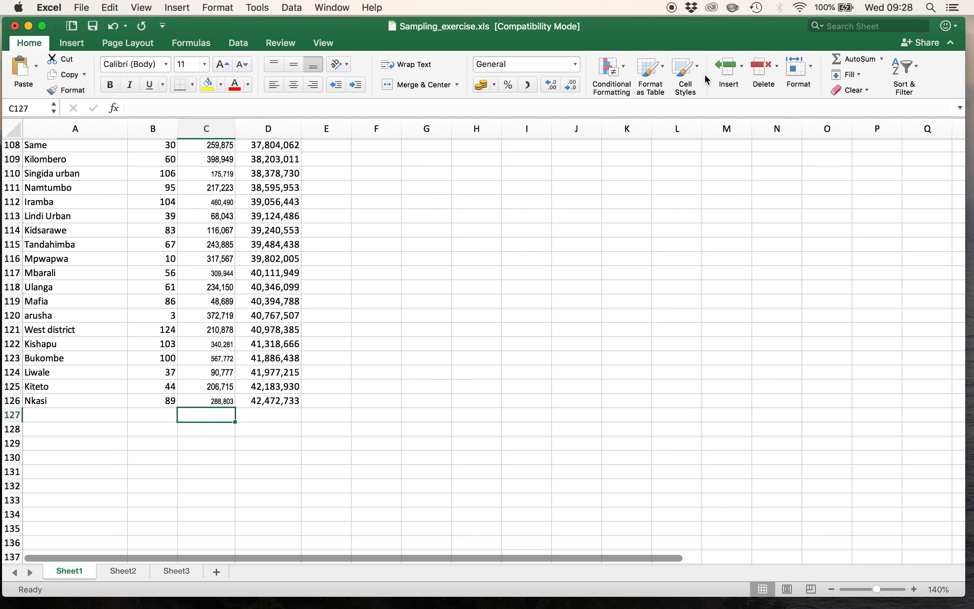
click(857, 60)
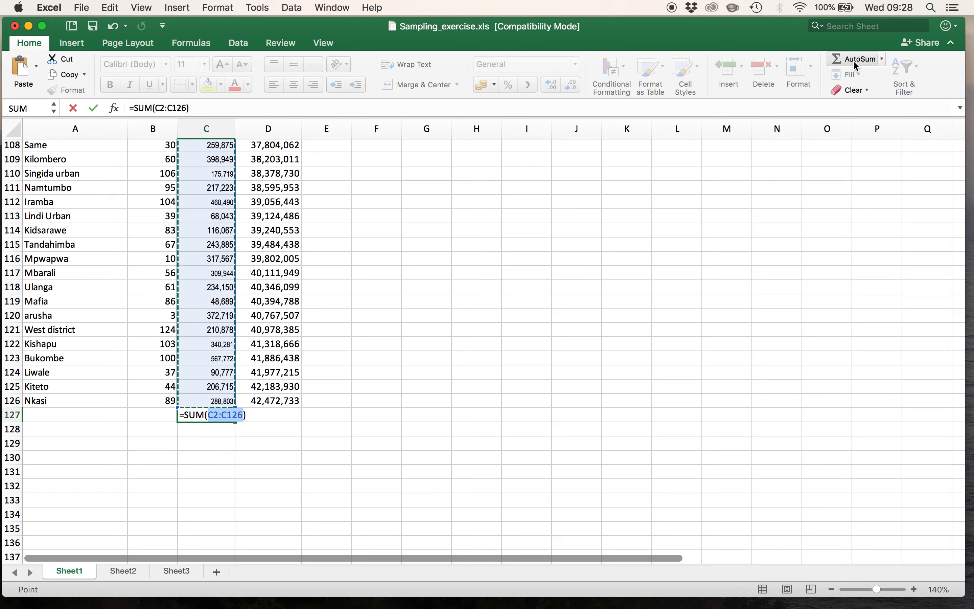
scroll(224, 373, up, 20)
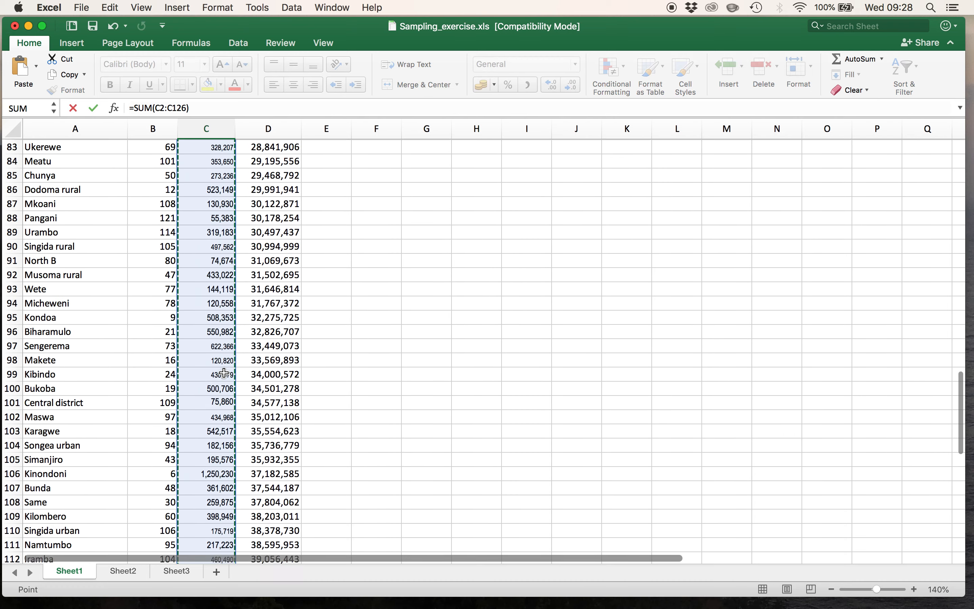
scroll(224, 373, up, 8)
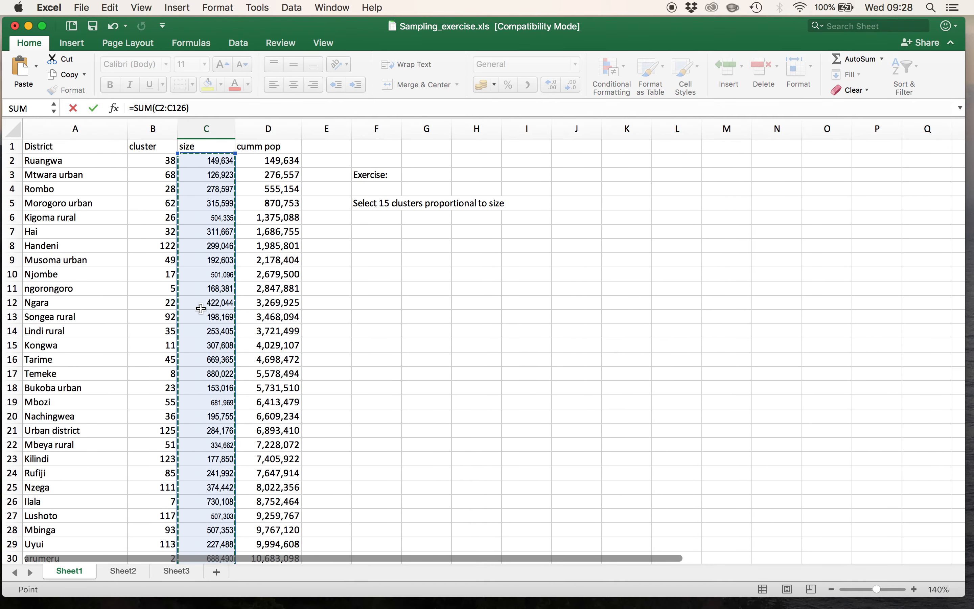
scroll(204, 327, down, 9)
scroll(203, 327, down, 15)
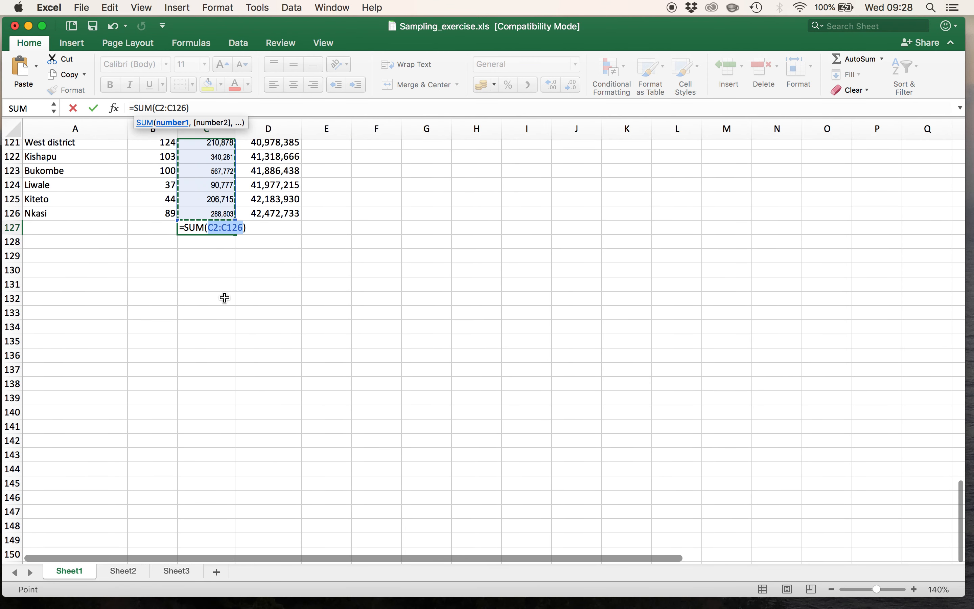
key(Return)
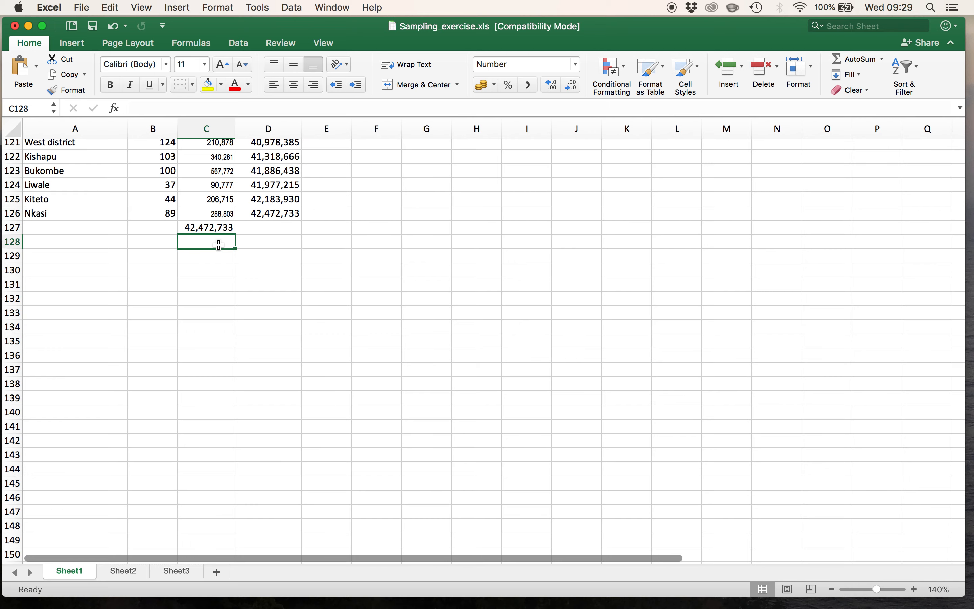
- Enter the label "sampling int" in cell F8 and widen column F slightly to fit it
scroll(341, 219, up, 20)
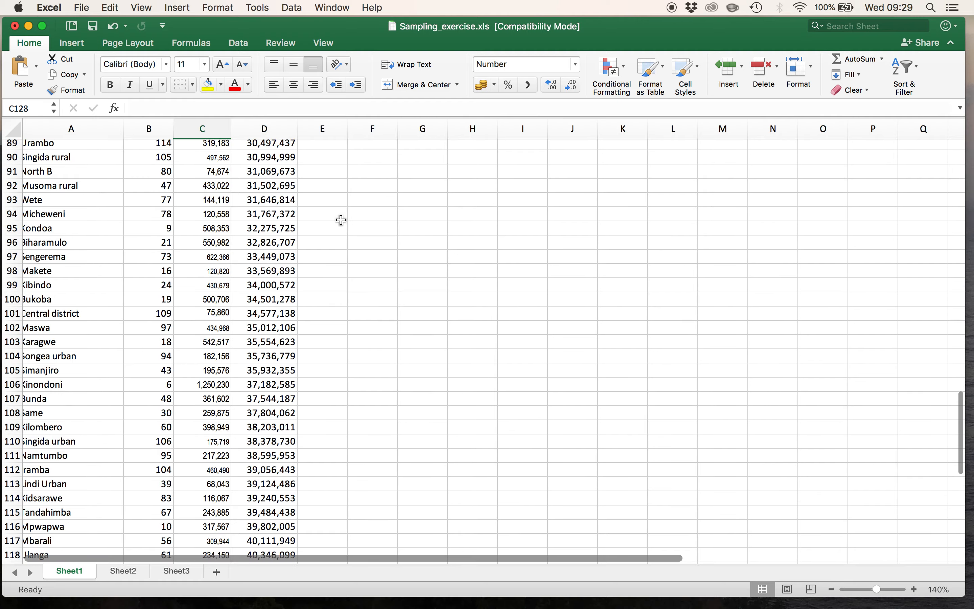
scroll(341, 220, up, 13)
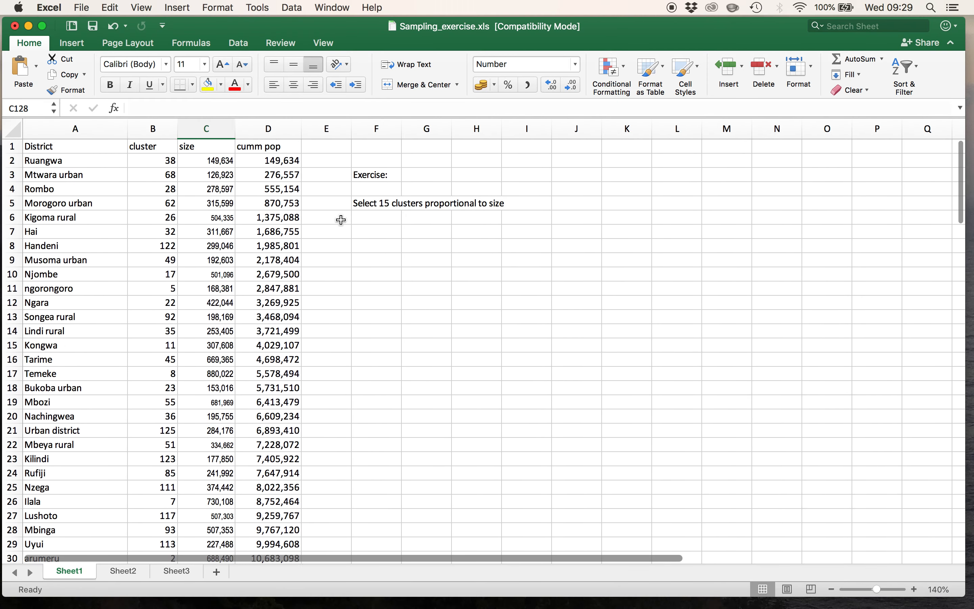
click(372, 248)
text(samplin)
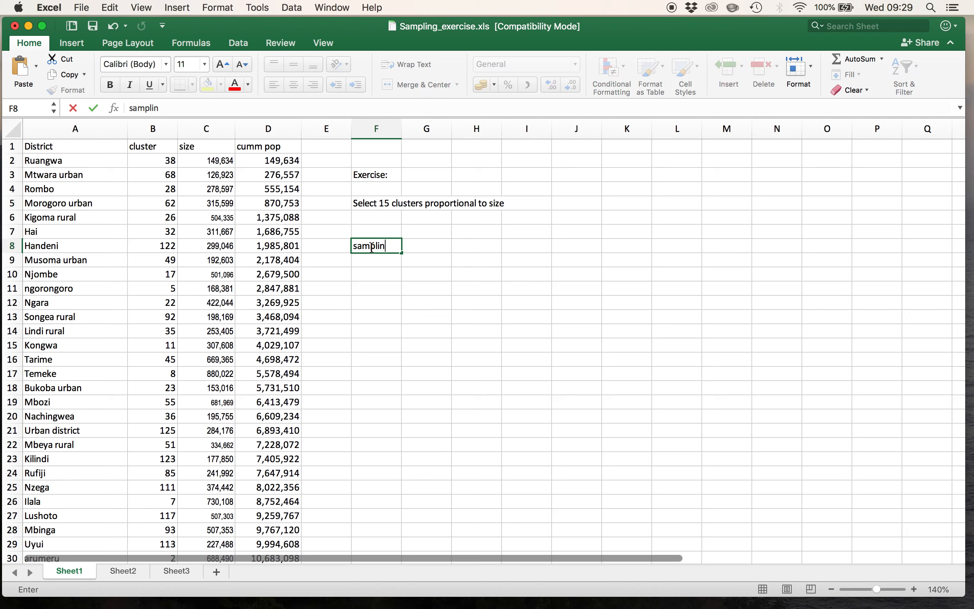
text(g int)
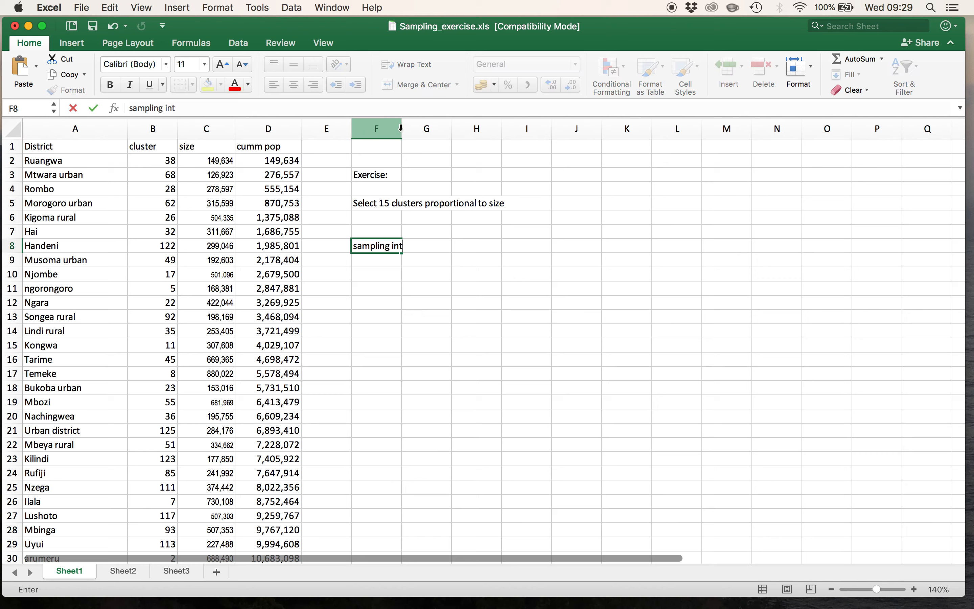
click(392, 147)
drag(402, 130, 412, 131)
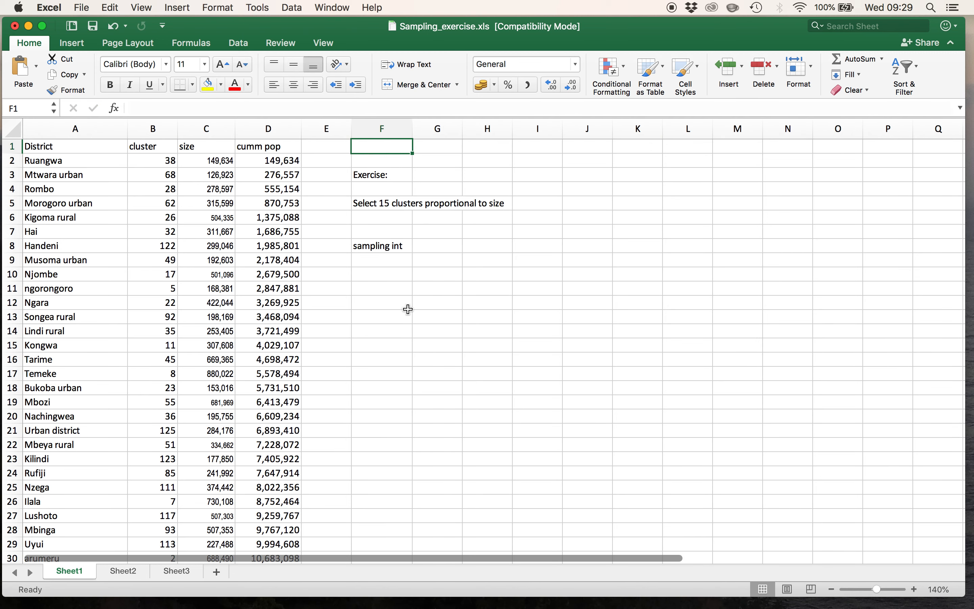
- Enter the formula =C127/15 in cell G8 to calculate the sampling interval from the total population
click(438, 247)
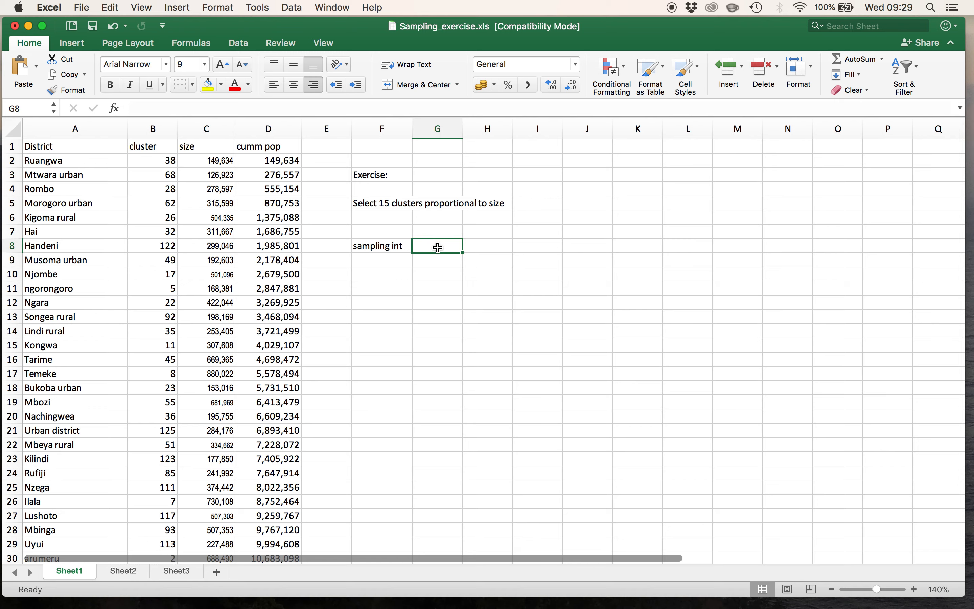
text(=)
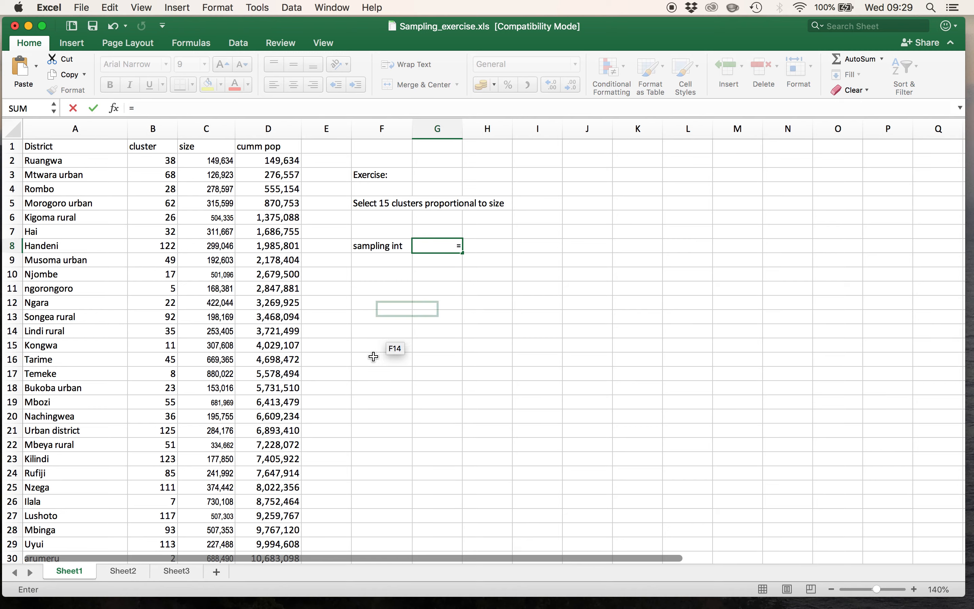
scroll(374, 356, down, 20)
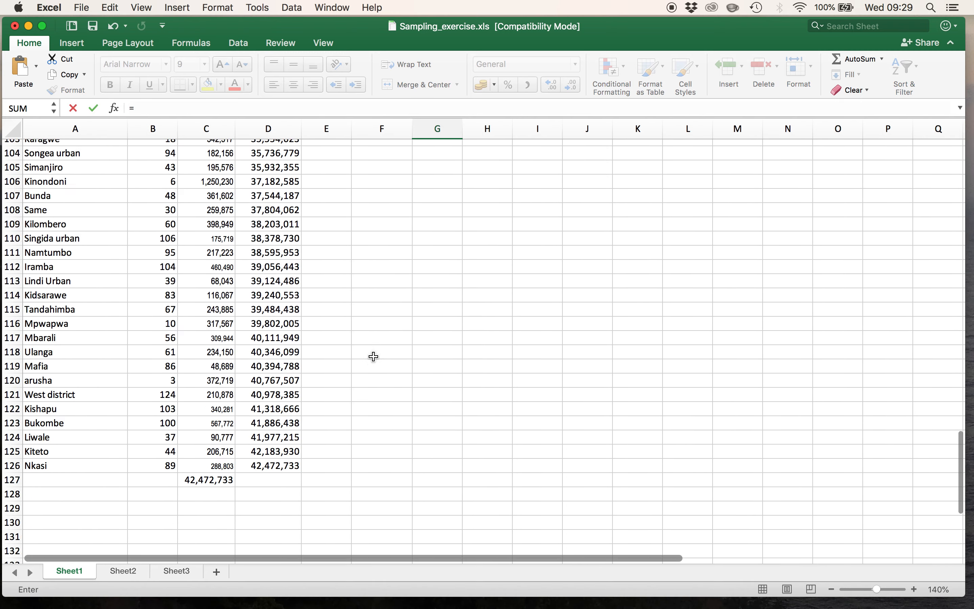
scroll(374, 356, up, 5)
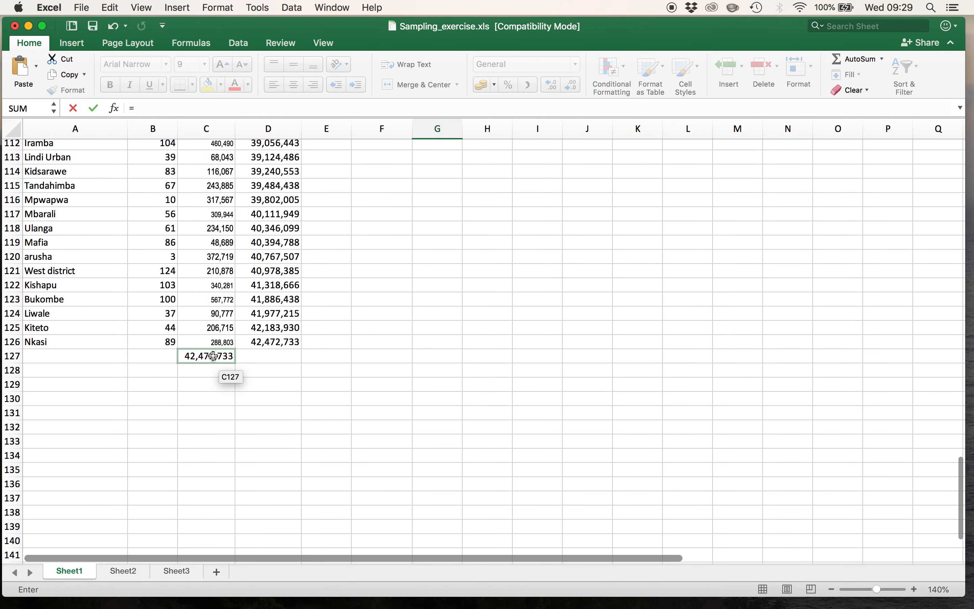
click(214, 355)
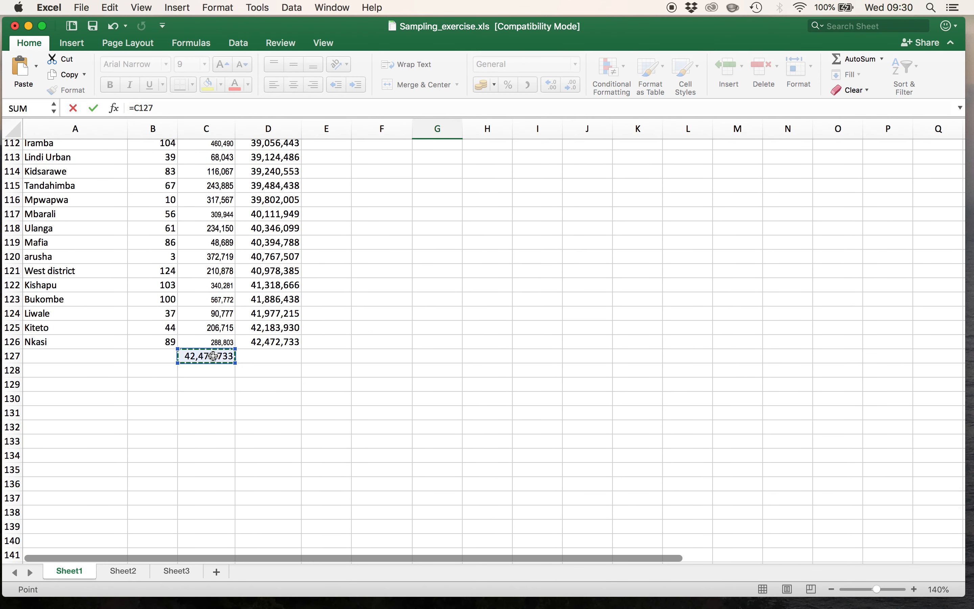
text(/15)
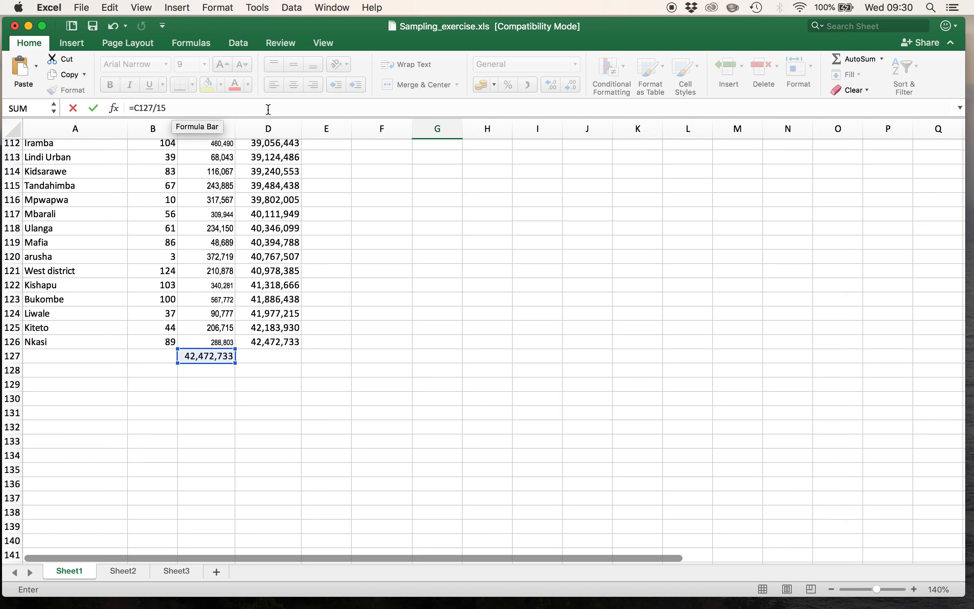
key(Return)
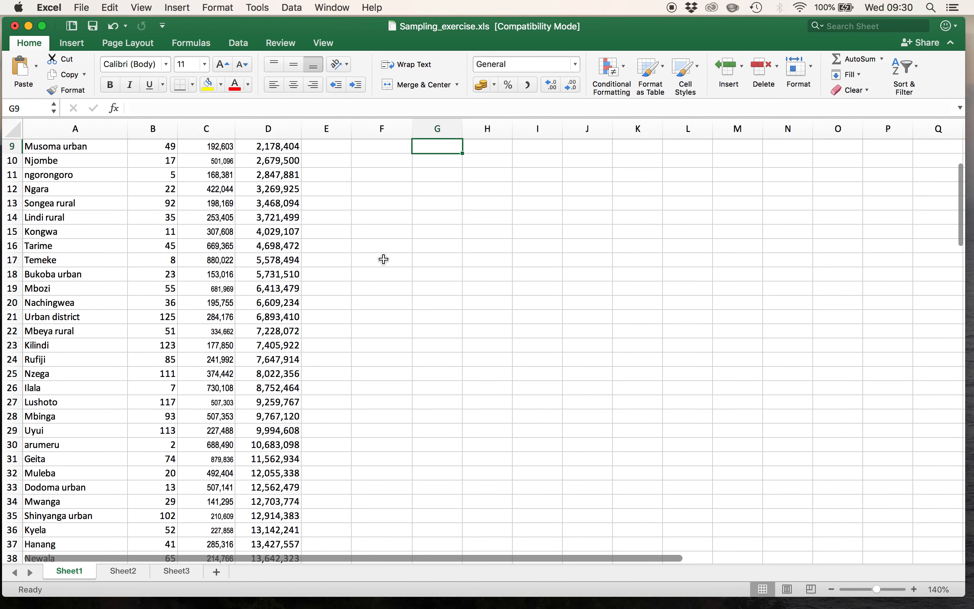
scroll(385, 259, up, 4)
click(433, 250)
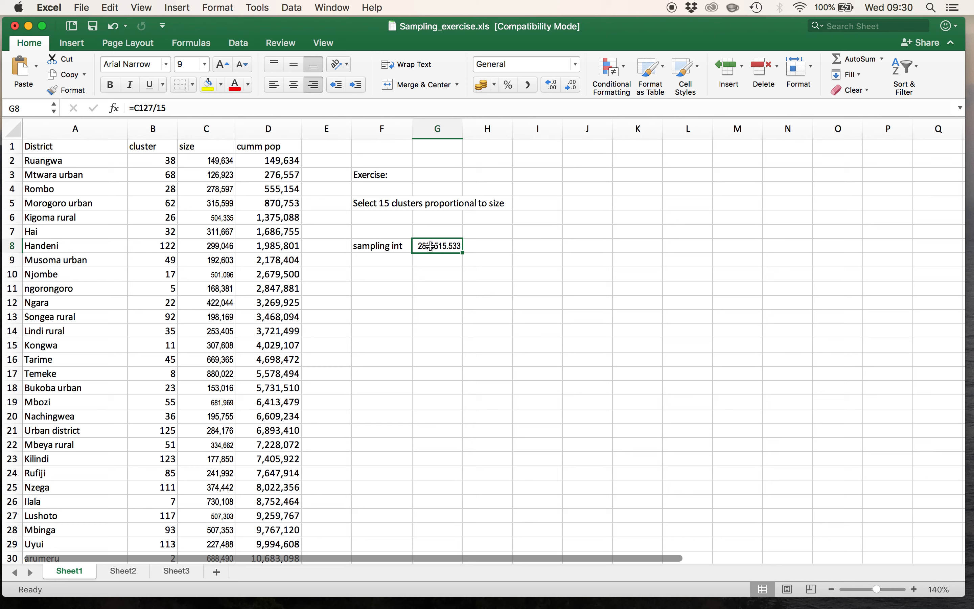
- Format column G as Number with 2 decimal places and the 1000 separator
click(445, 131)
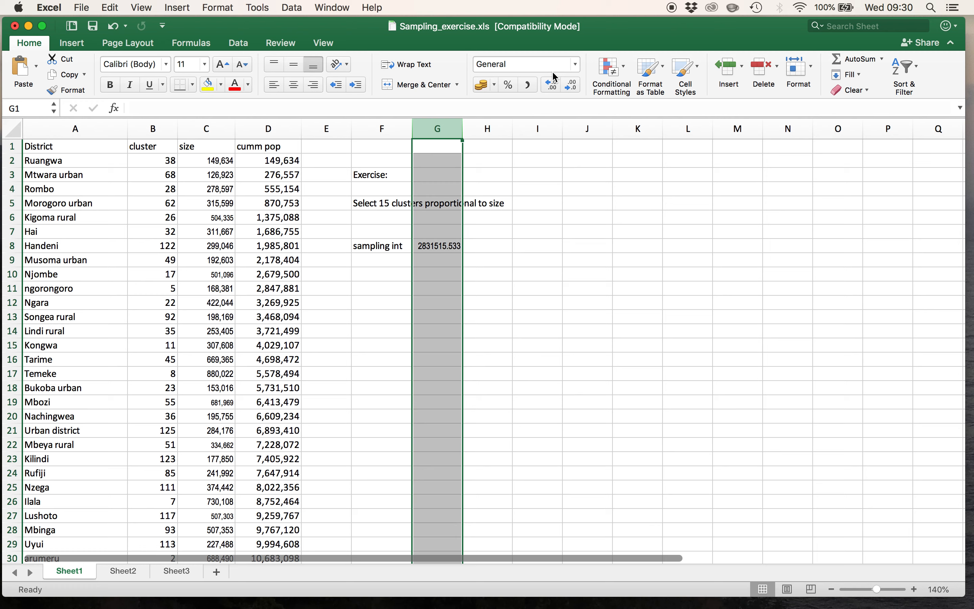
click(577, 65)
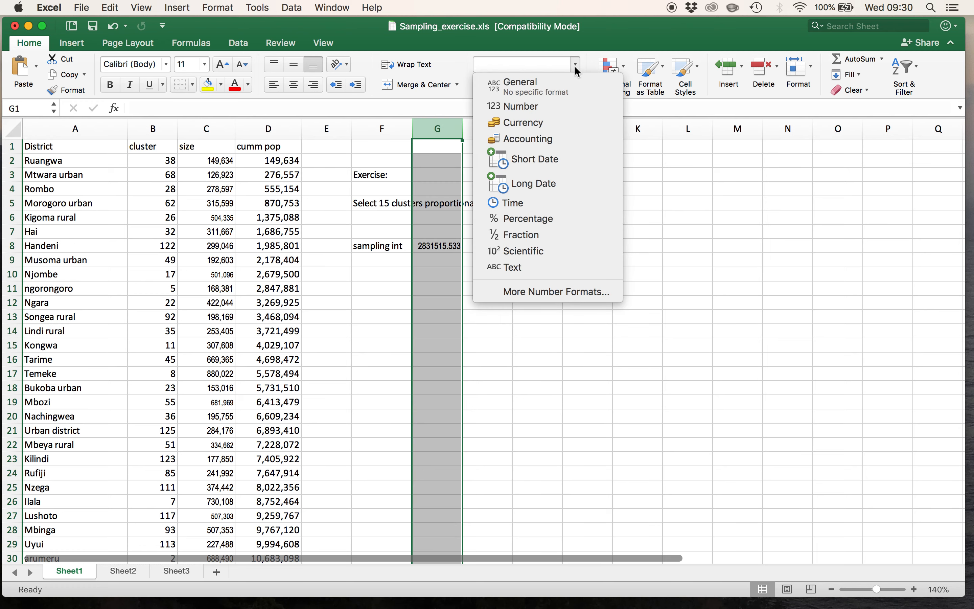
click(586, 294)
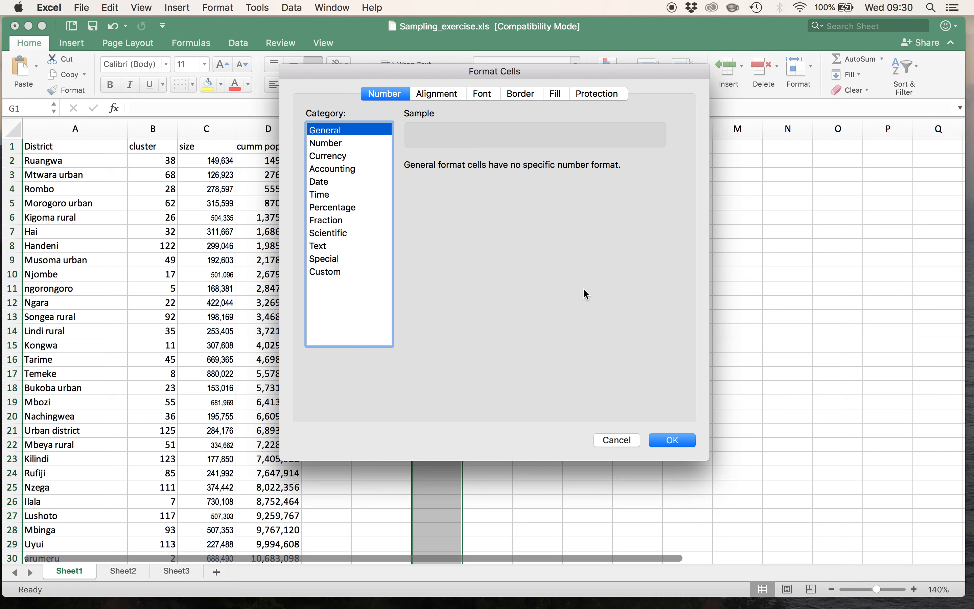
click(334, 144)
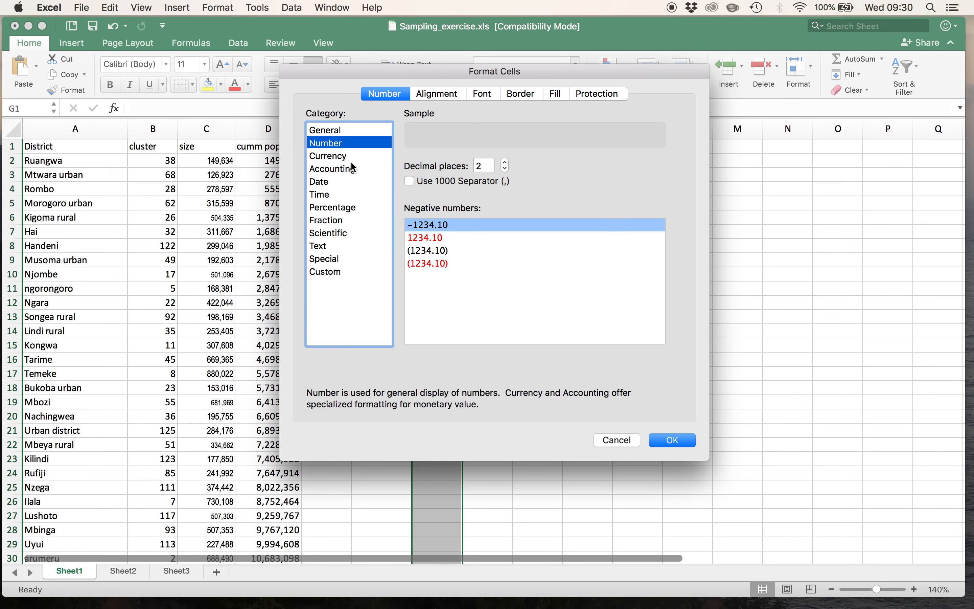
click(409, 181)
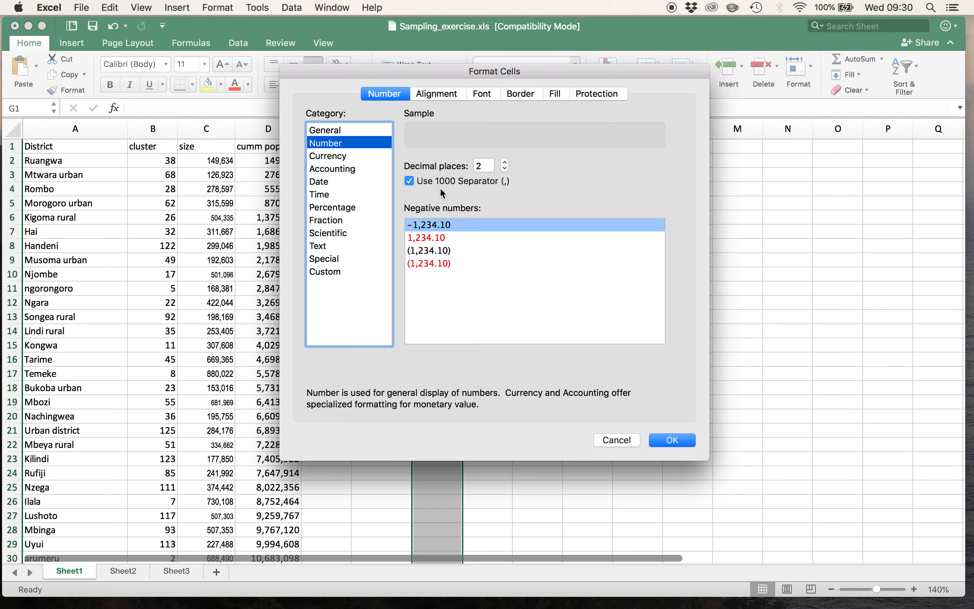
click(671, 441)
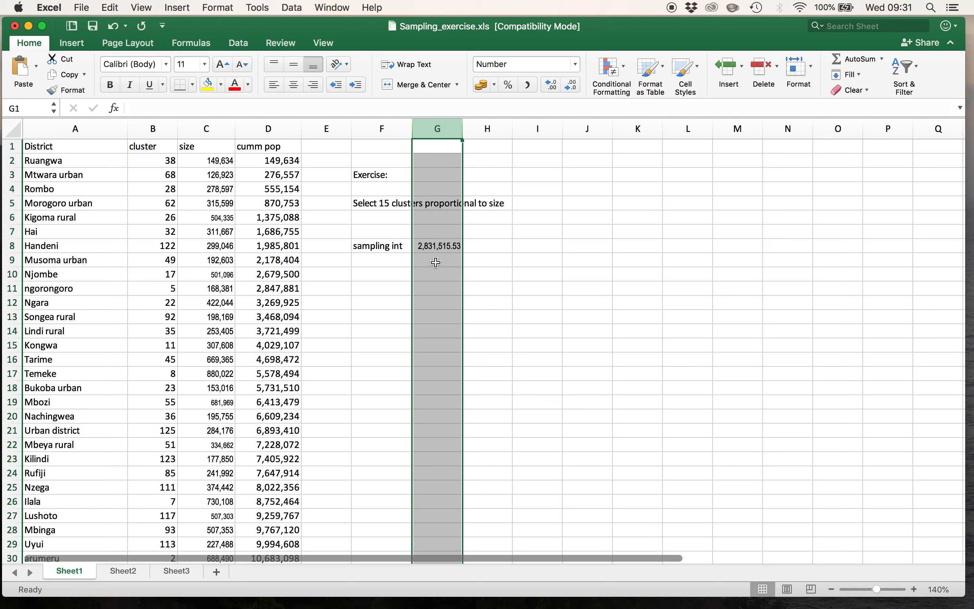
- Enter the label "start" in cell F9, below the sampling interval label
click(385, 259)
text(start)
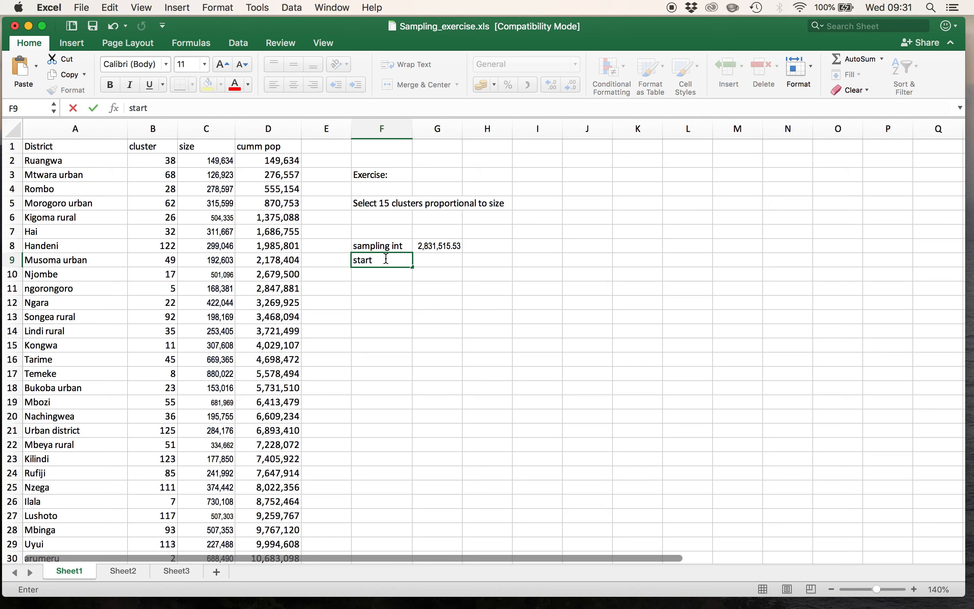
click(425, 263)
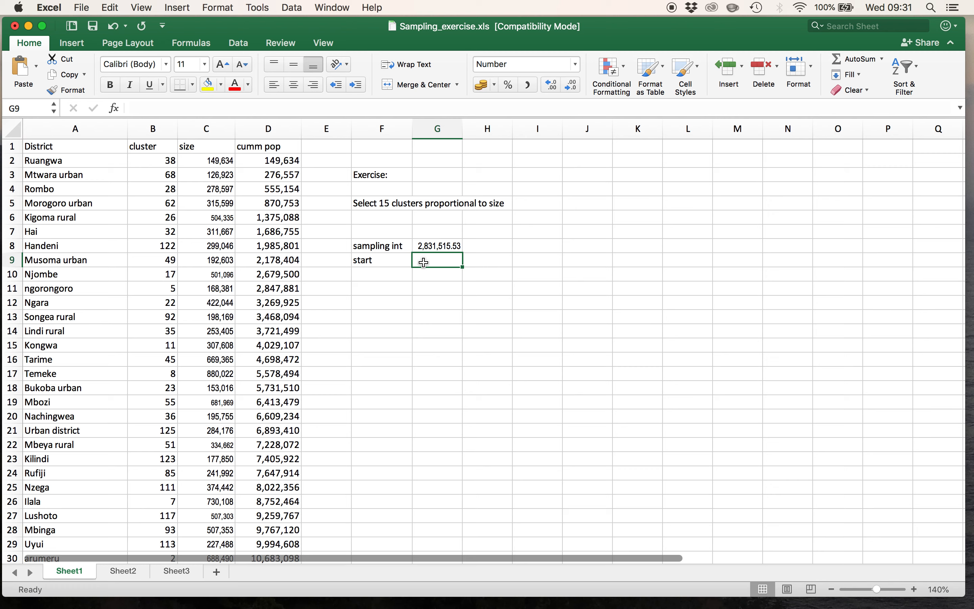
- Enter the formula =randbetween(1,G8) in cell G9 to generate a random starting point within the sampling interval
text(=)
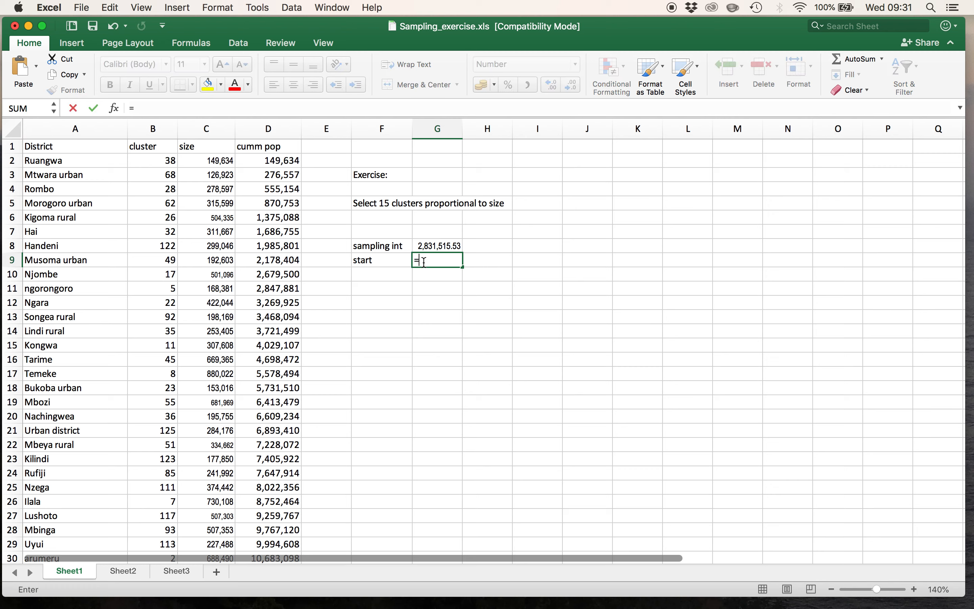
text(randbetween)
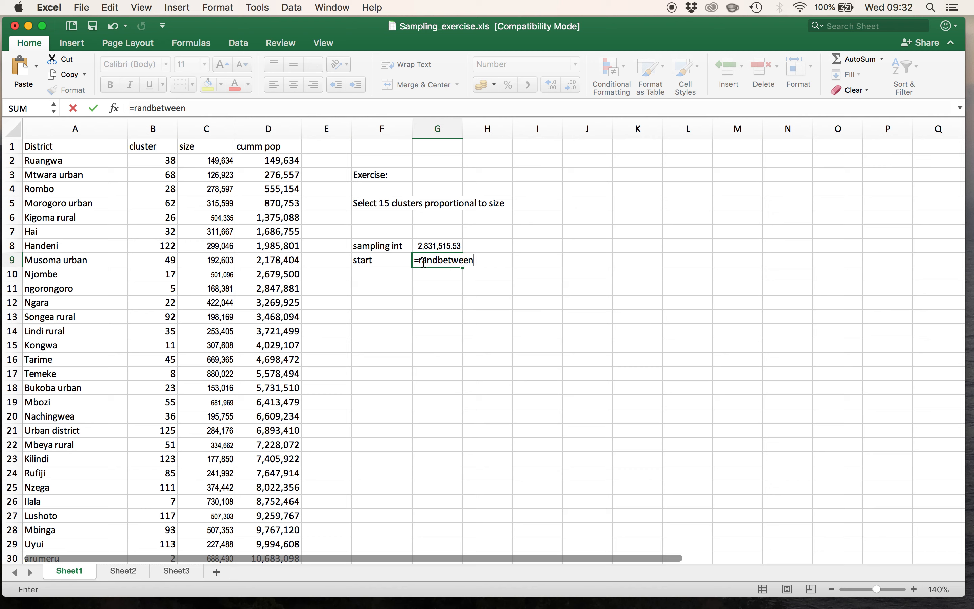
text((1)
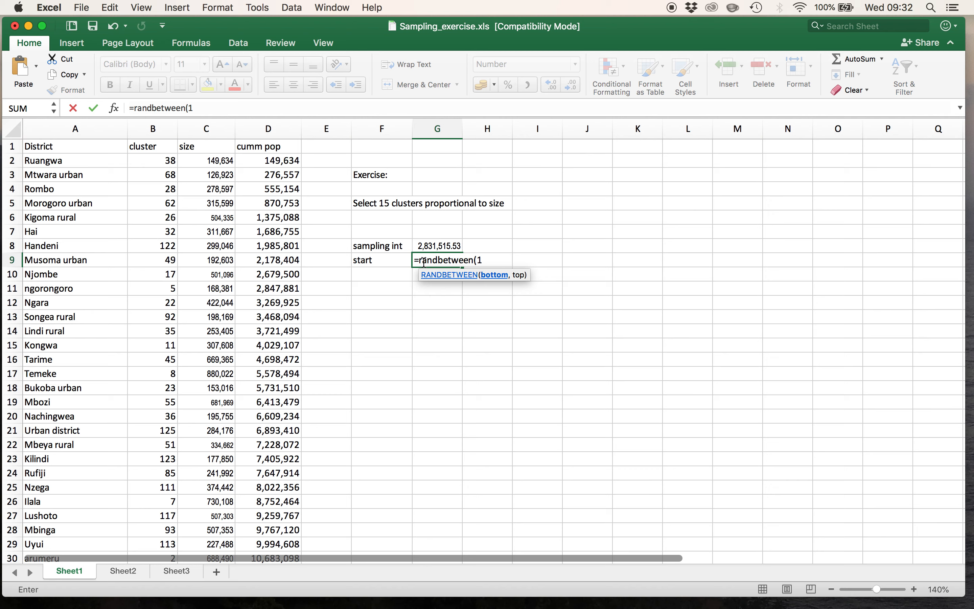
text(,)
click(428, 246)
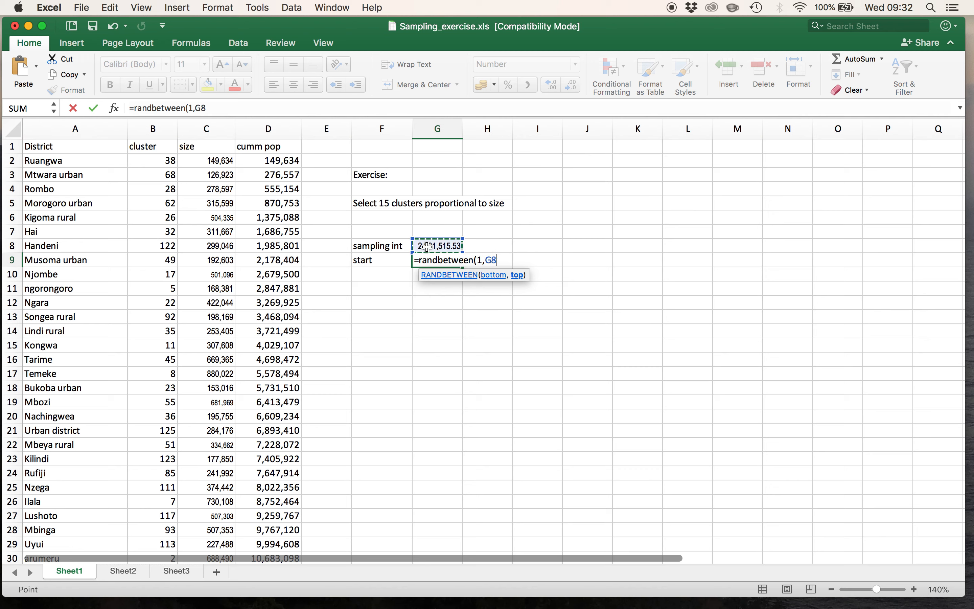
text())
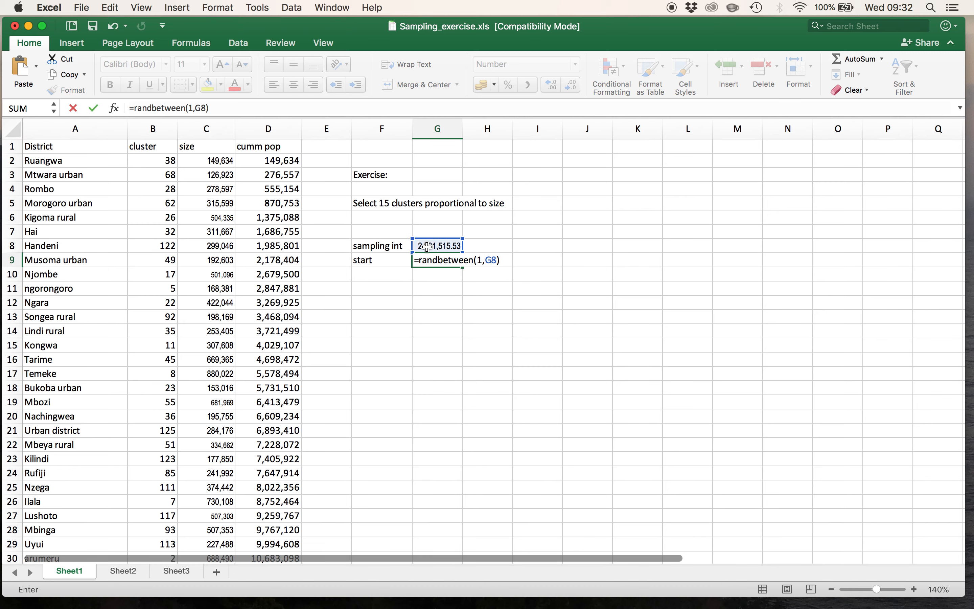
key(Return)
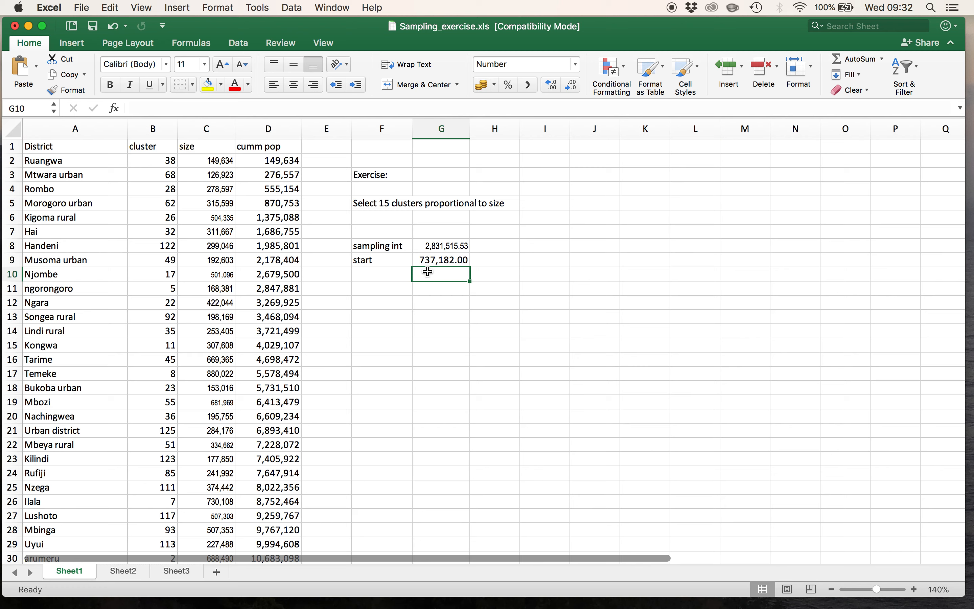
- Copy the random start in G9 and paste it into H9 as values only, with no operation
click(434, 263)
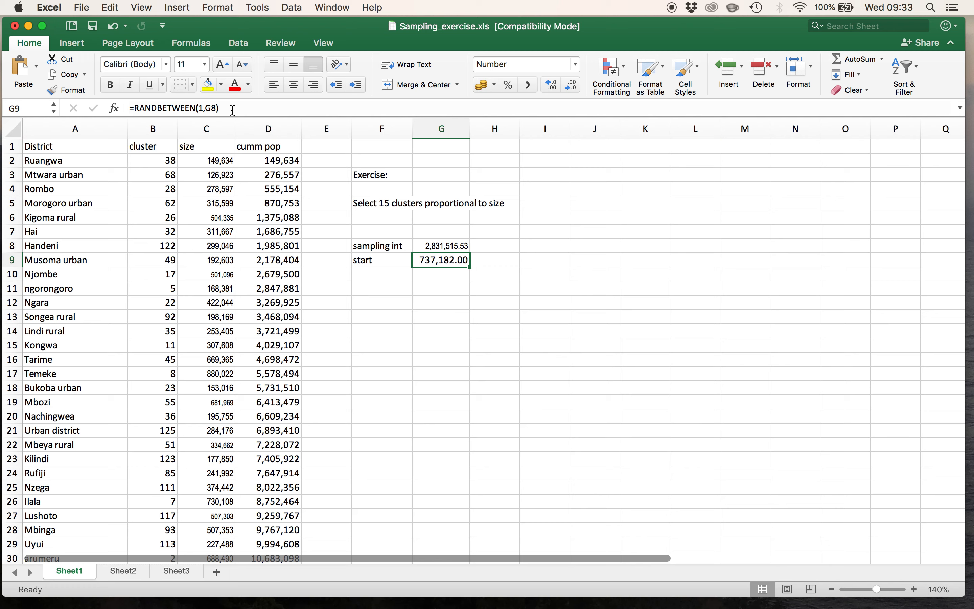
click(496, 260)
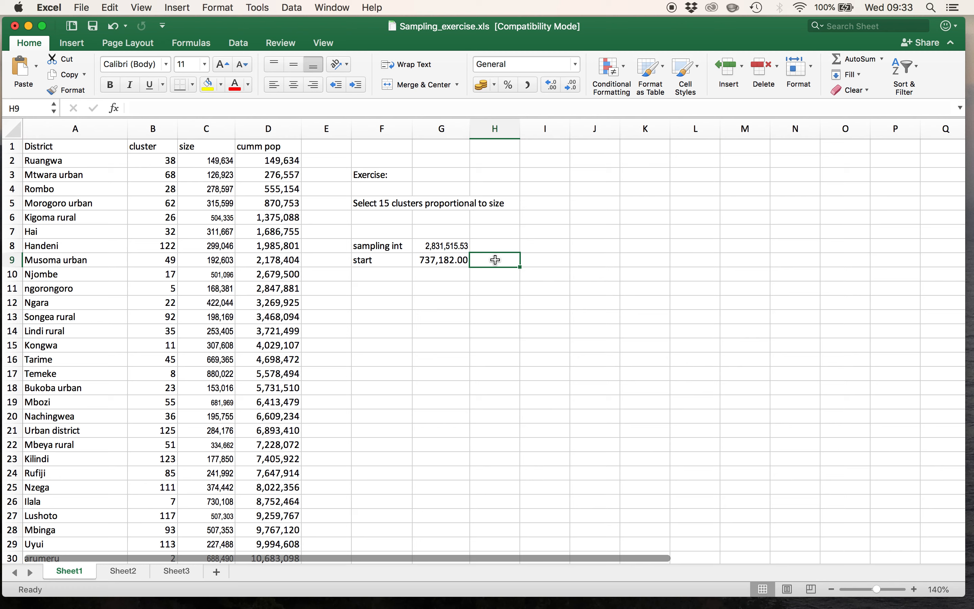
click(441, 265)
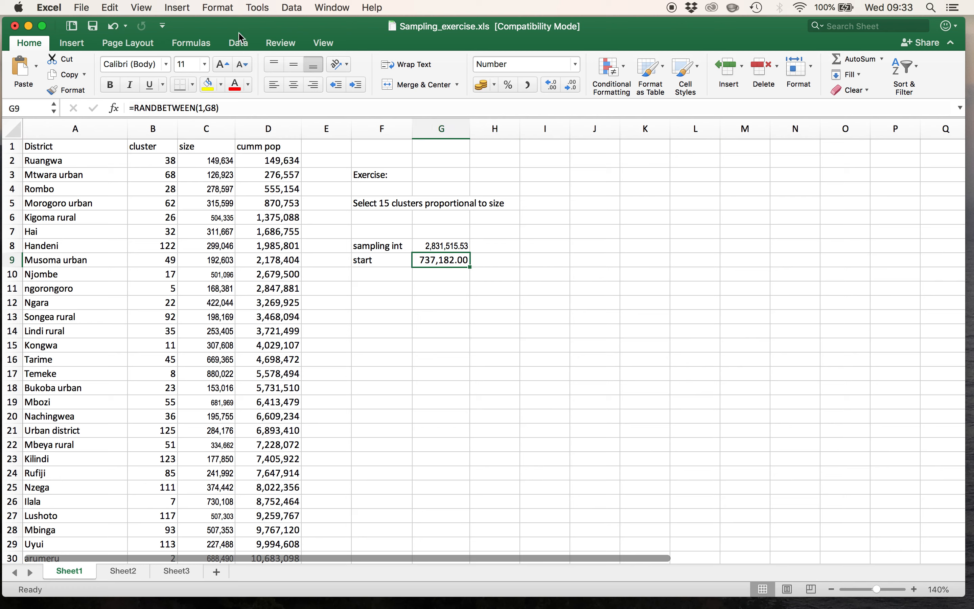
click(115, 7)
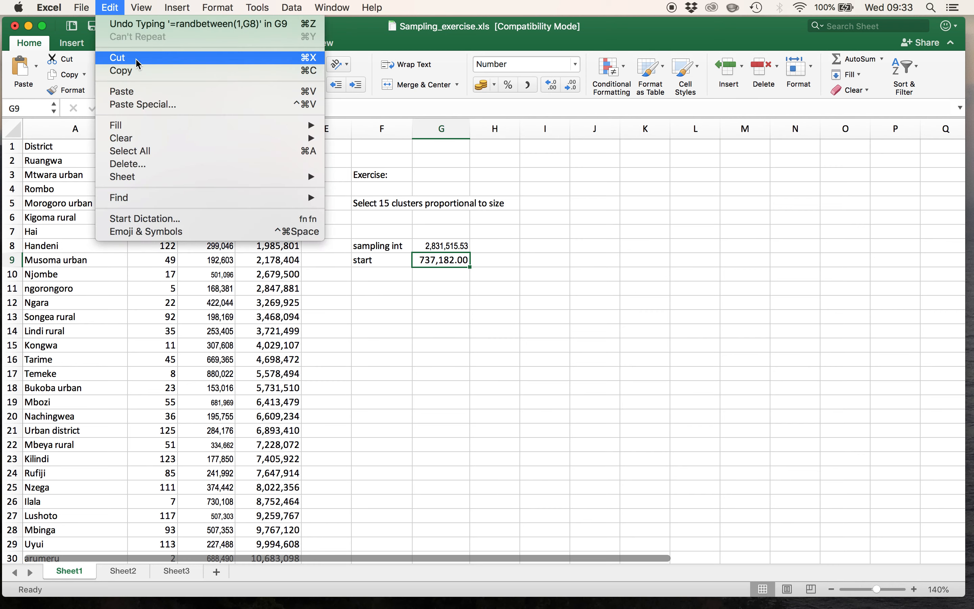
click(133, 71)
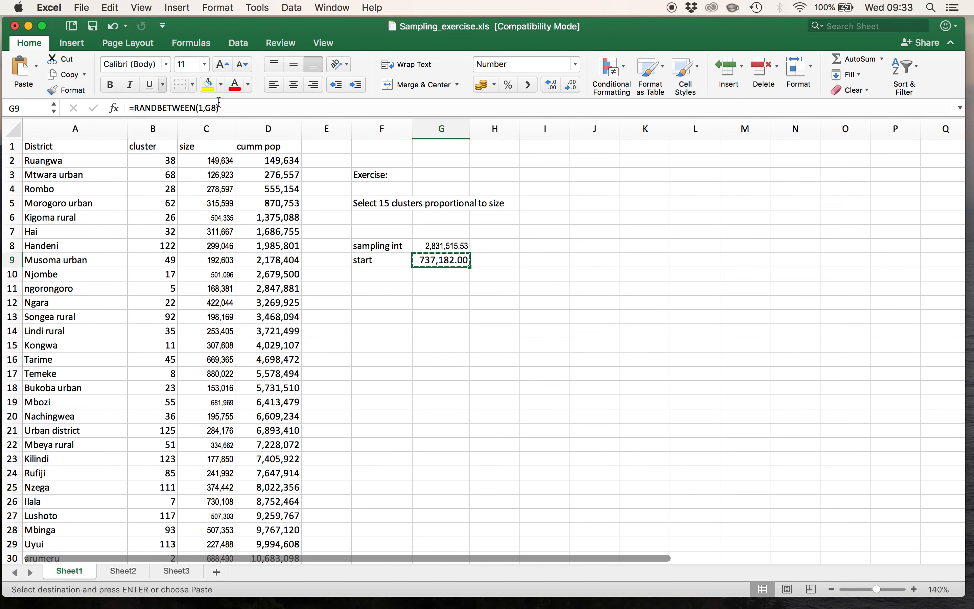
click(495, 261)
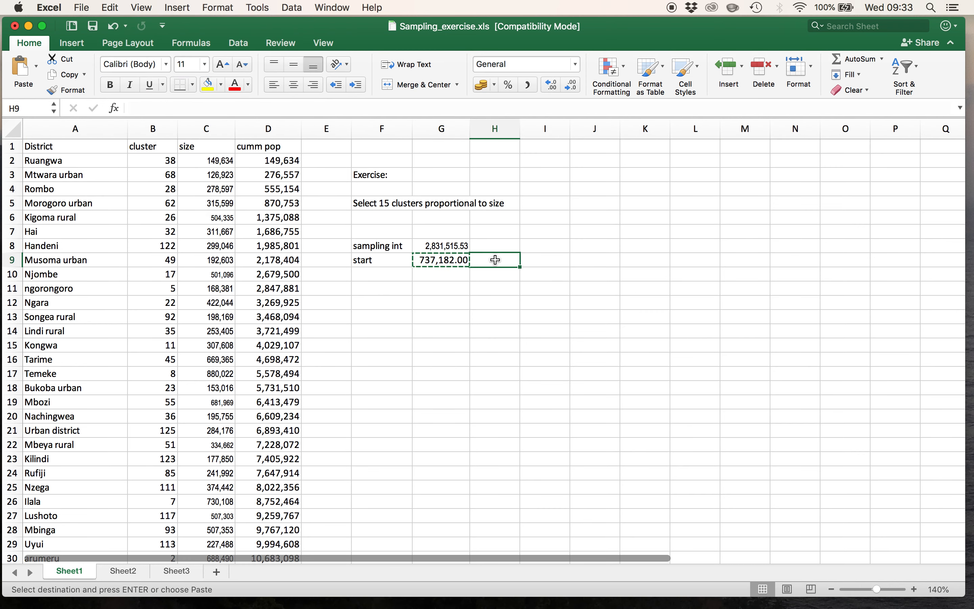
click(114, 9)
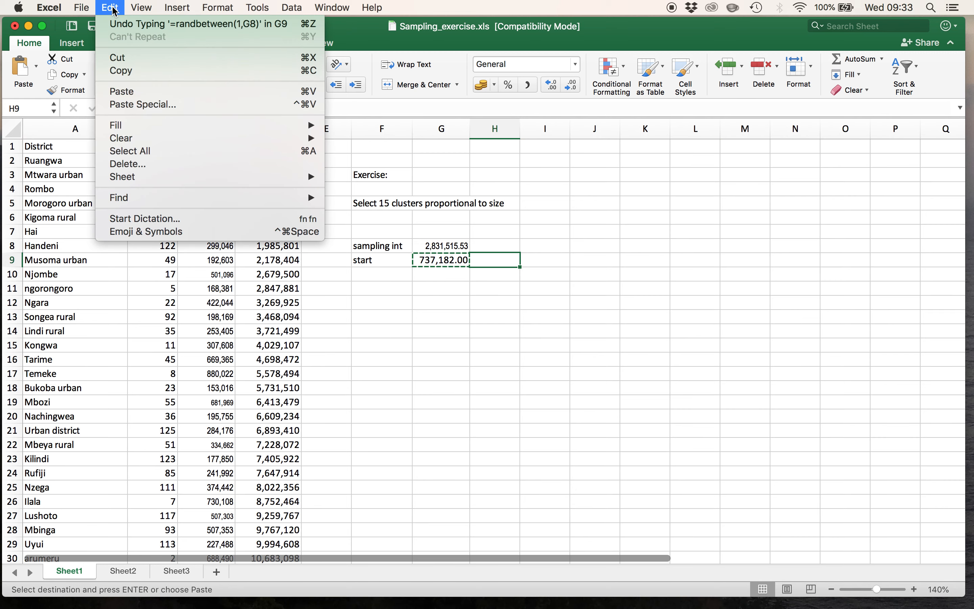
click(150, 105)
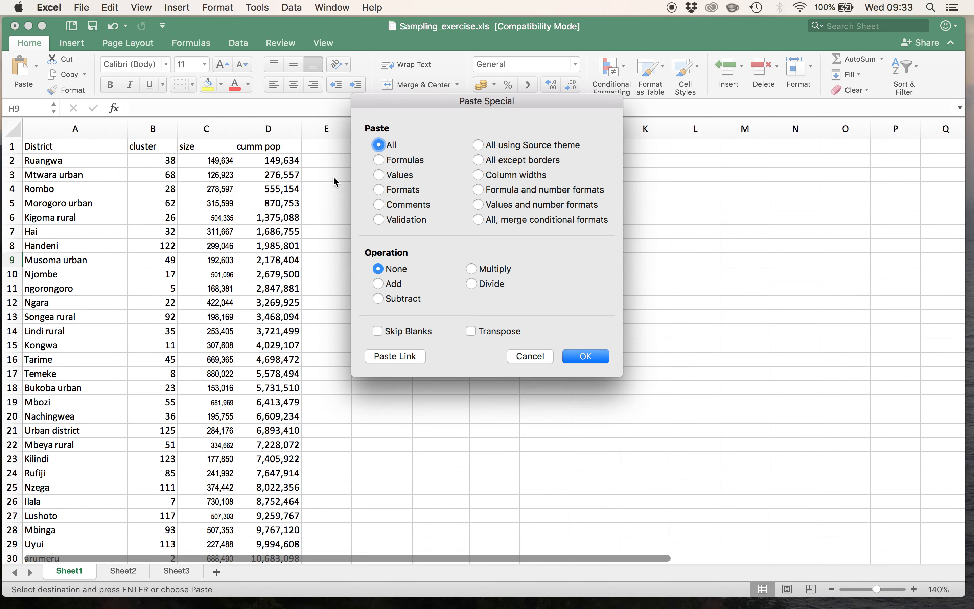
click(380, 175)
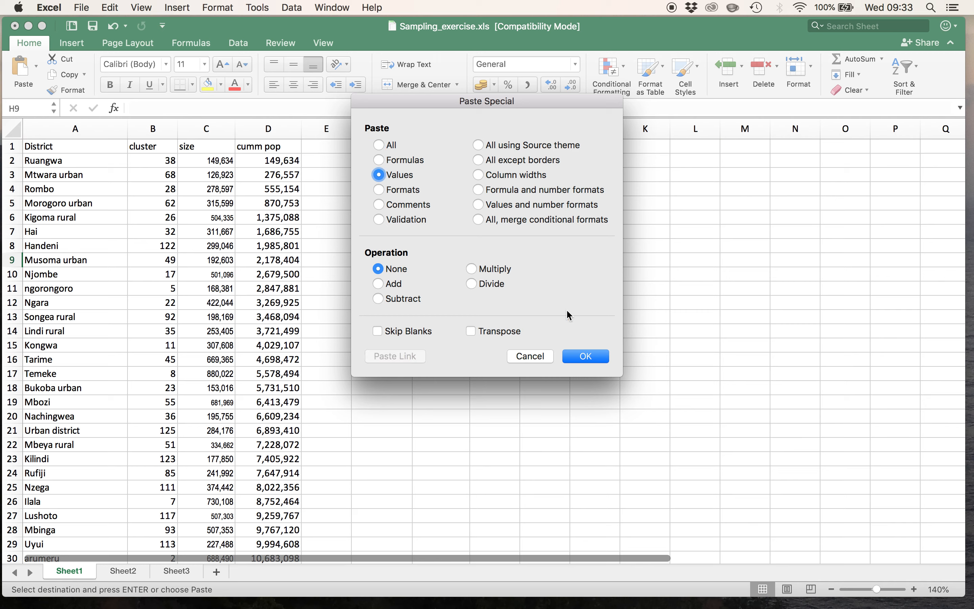
click(595, 358)
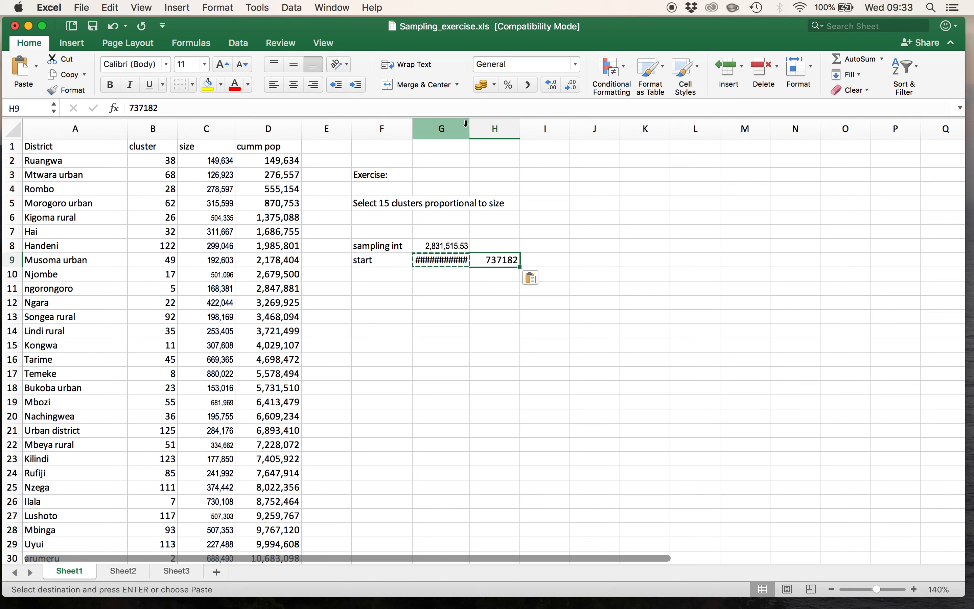
- Widen column G slightly and delete the RANDBETWEEN formula from cell G9
drag(470, 129, 486, 129)
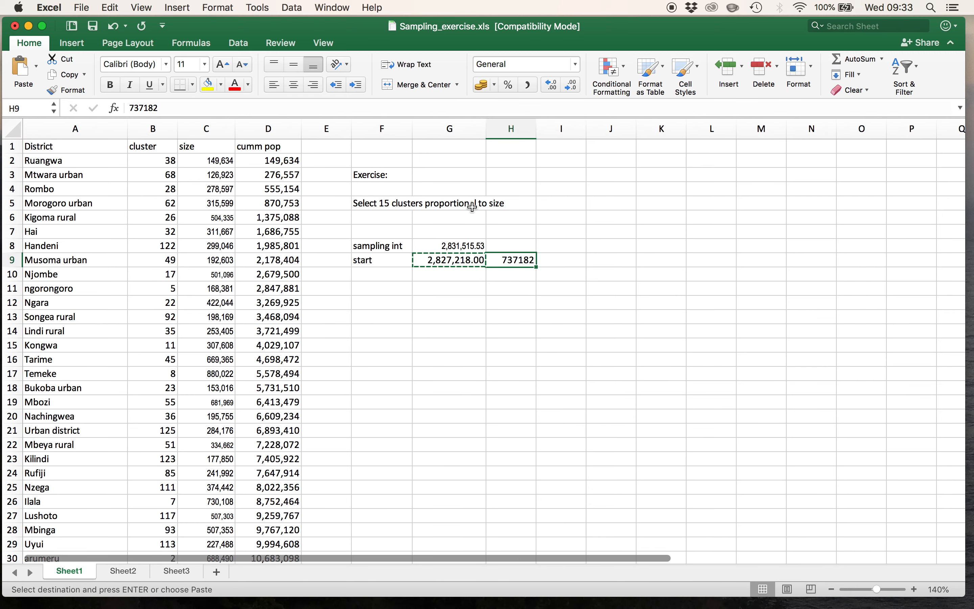
click(459, 262)
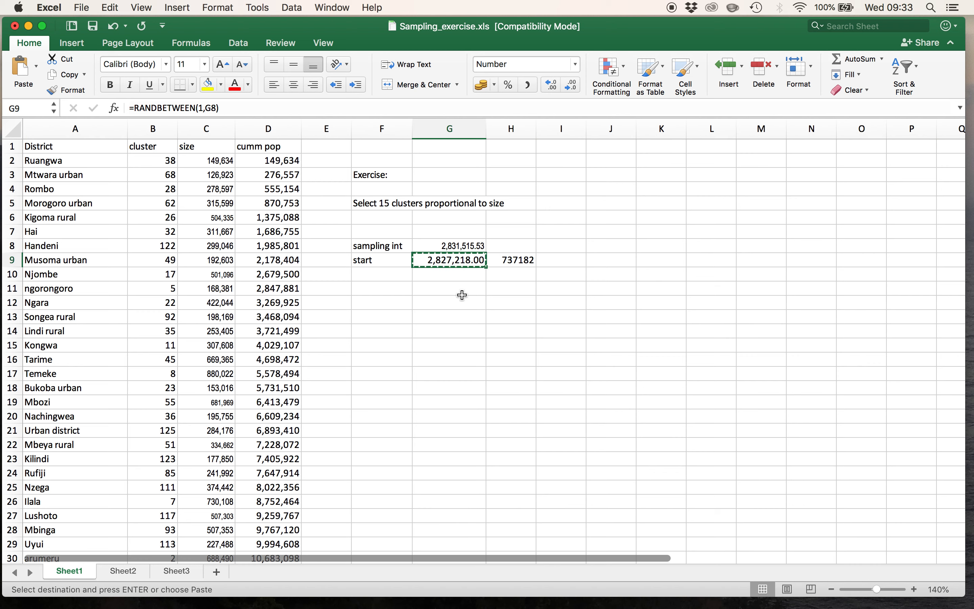
key(Delete)
key(Escape)
- Format column H as Number with 2 decimal places and the 1000 separator
click(507, 258)
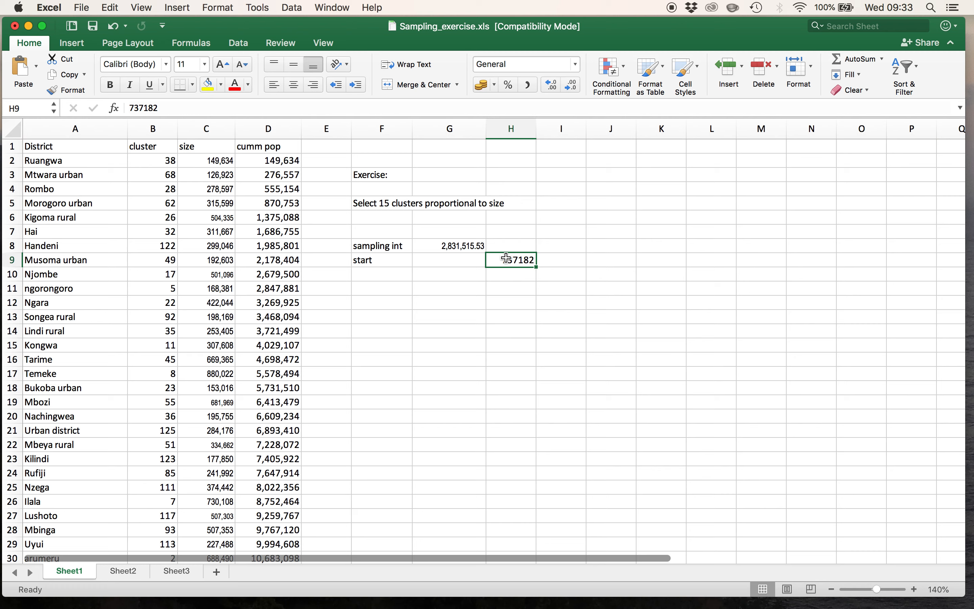
click(514, 131)
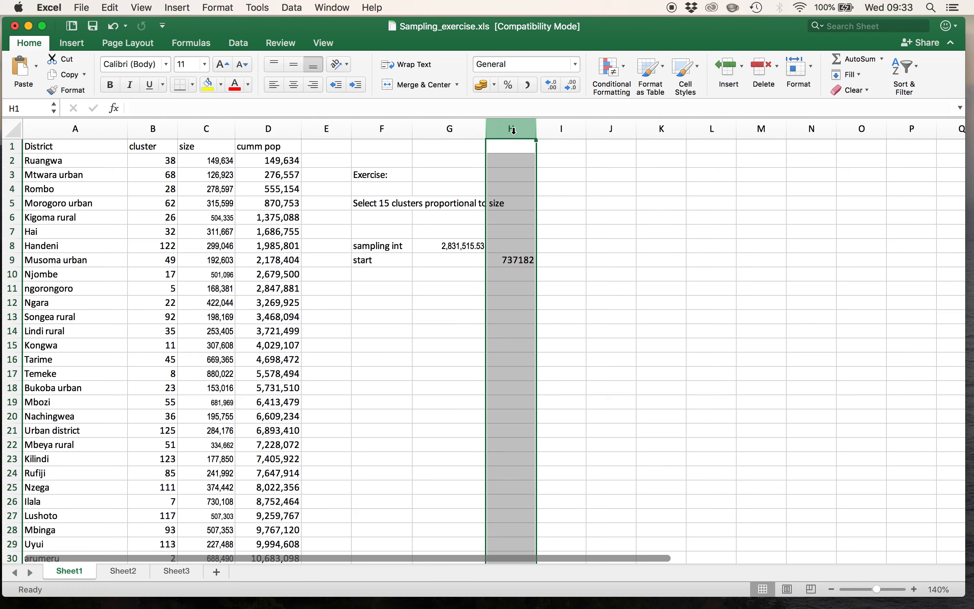
click(577, 66)
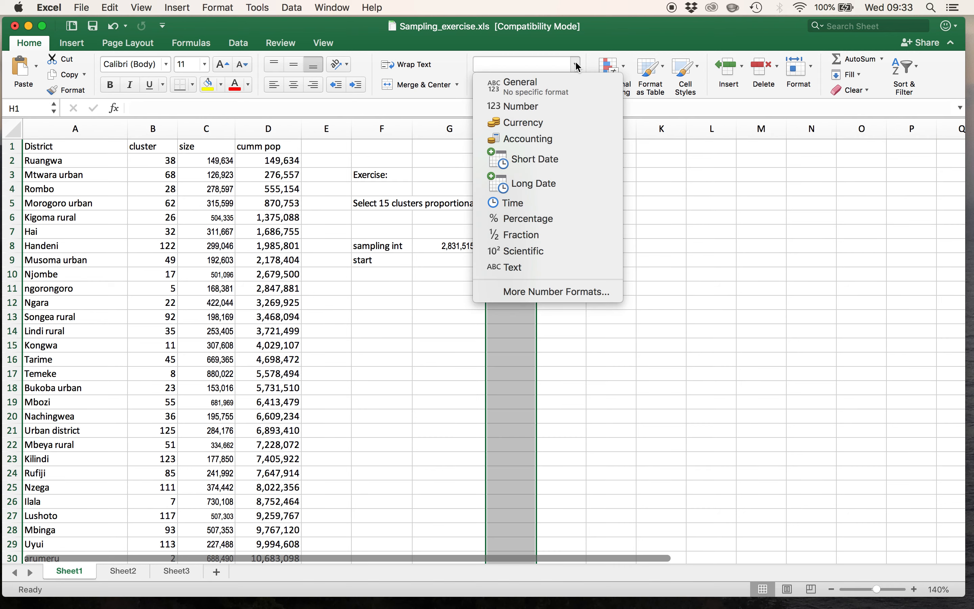
click(551, 295)
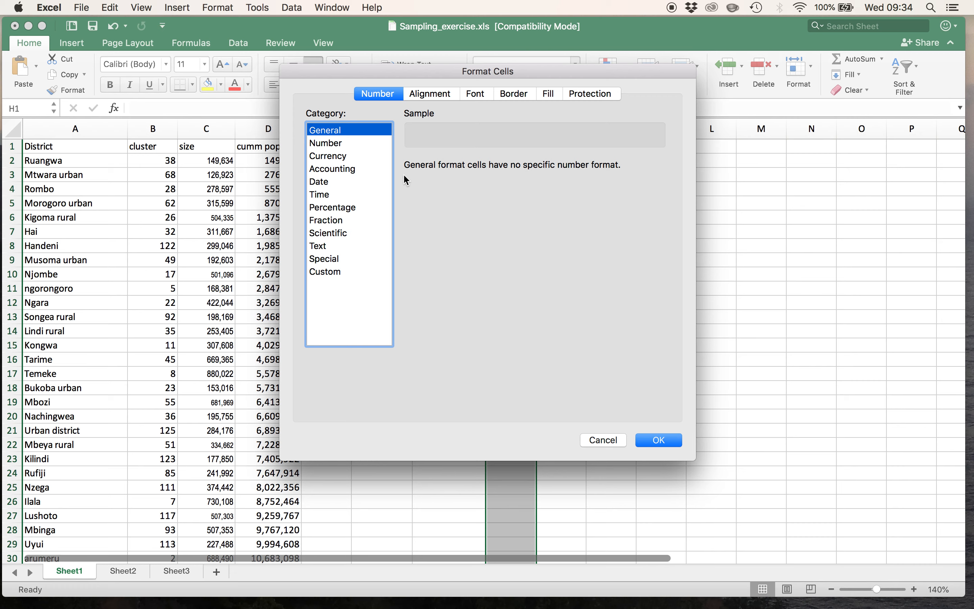
click(343, 144)
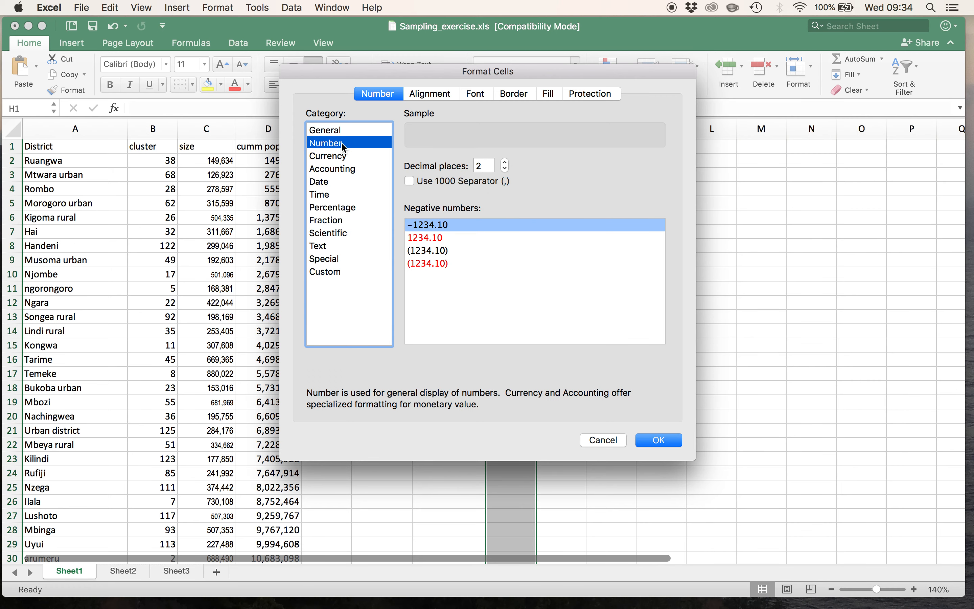
click(411, 182)
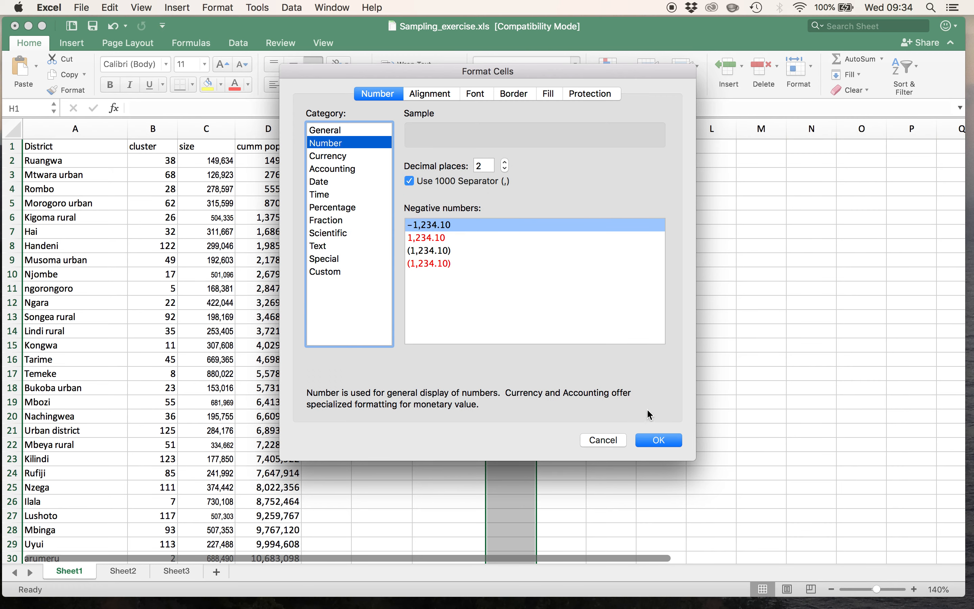
click(660, 443)
click(661, 443)
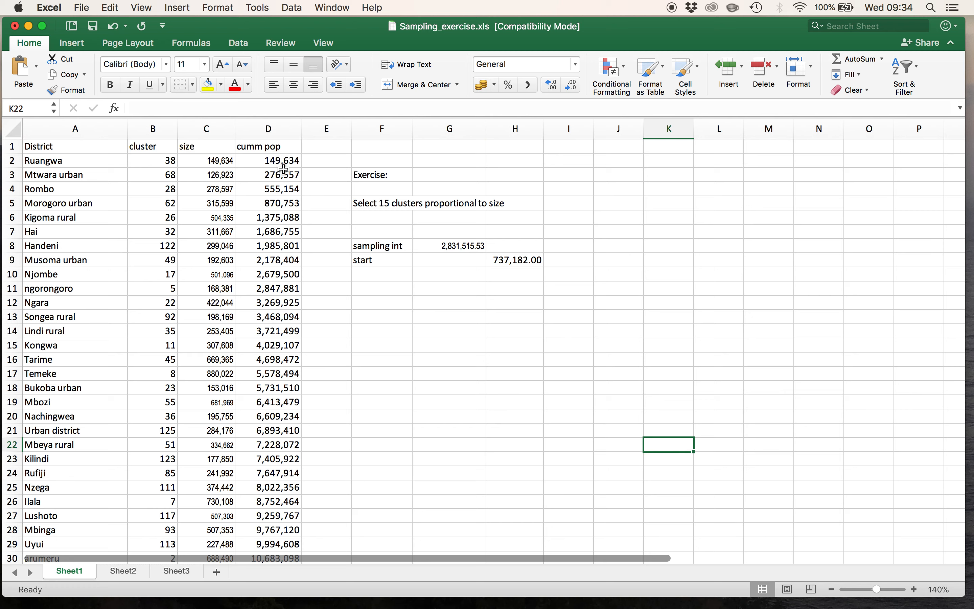
- Mark Morogoro urban as the first selected cluster by entering 1 in cell E5
click(321, 205)
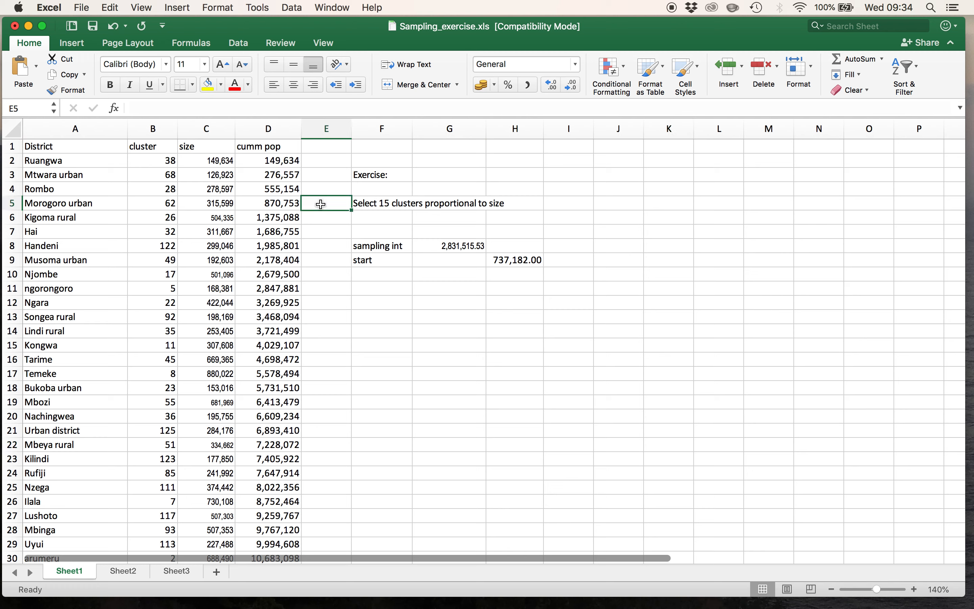
text(1)
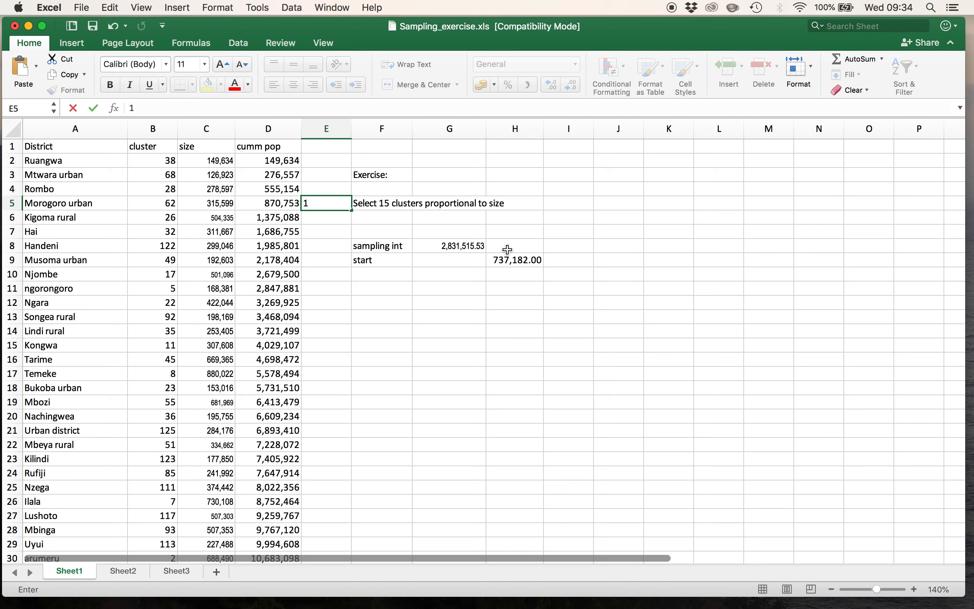
click(523, 260)
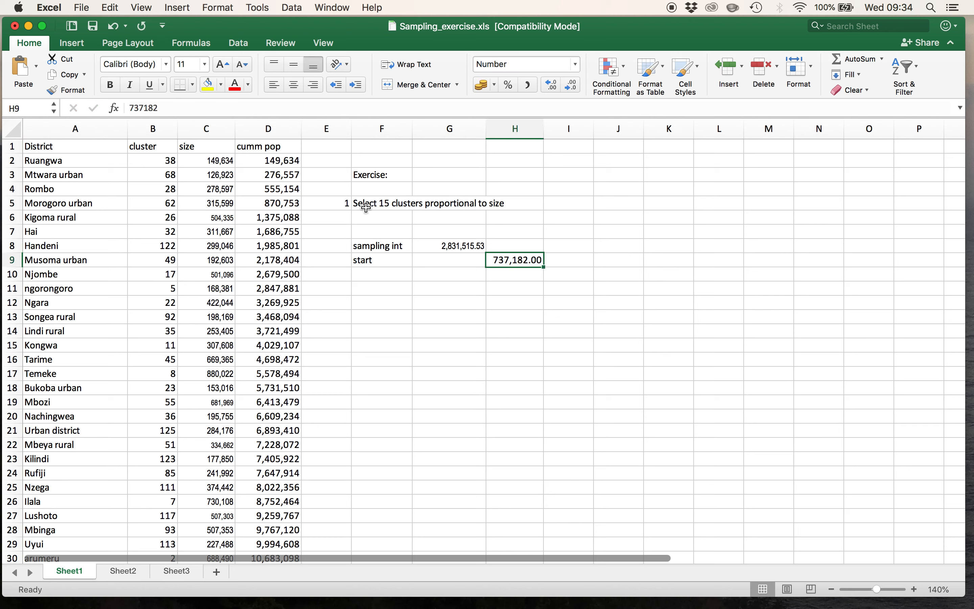
click(336, 205)
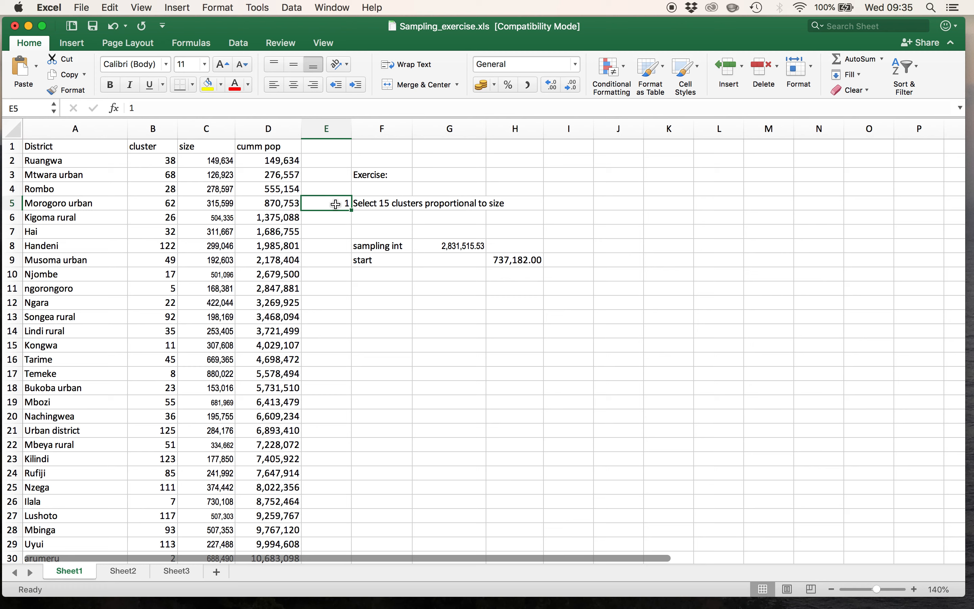
- Enter the label "2nd" in cell F10, below the start label
click(369, 273)
text(2n)
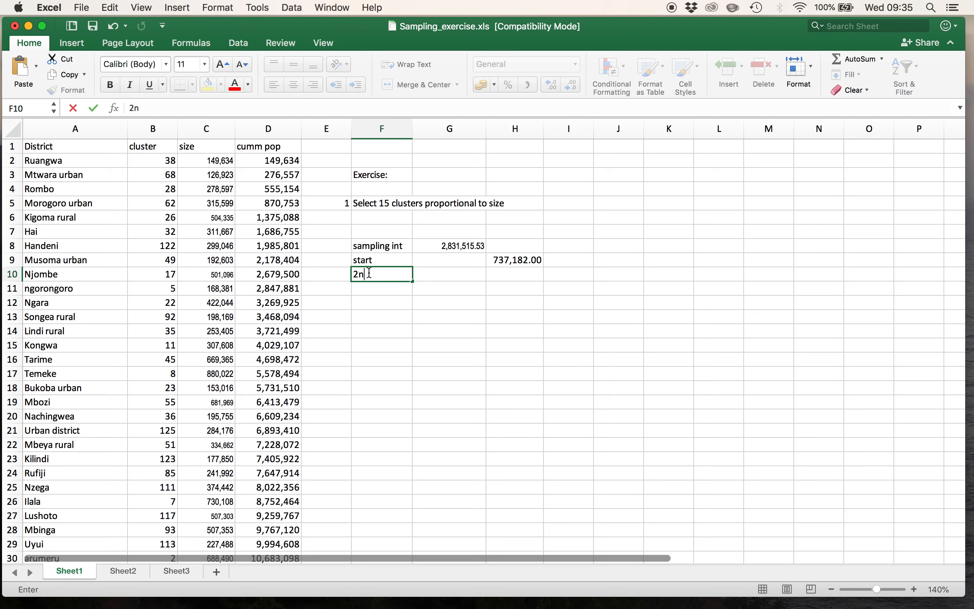
text(d)
click(444, 273)
- Enter the formula =G8+H9 in cell H10 to add the sampling interval to the starting point
click(497, 275)
text(=)
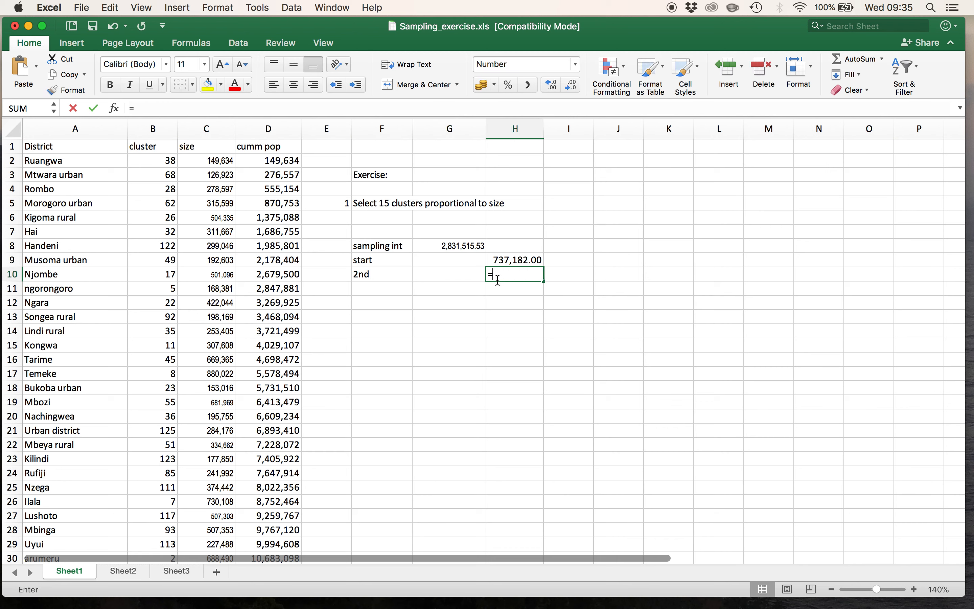
click(462, 249)
text(+)
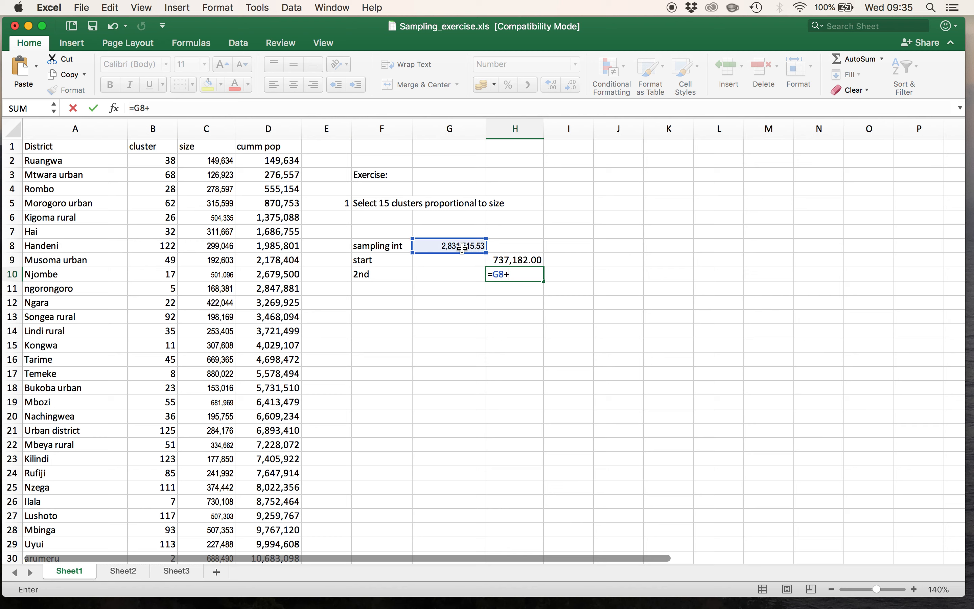
click(523, 264)
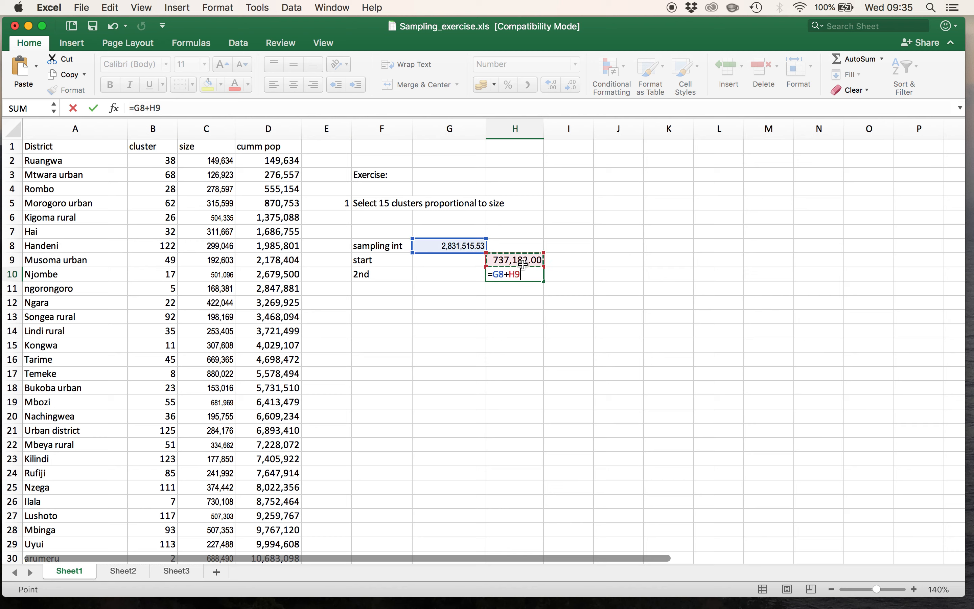
key(Return)
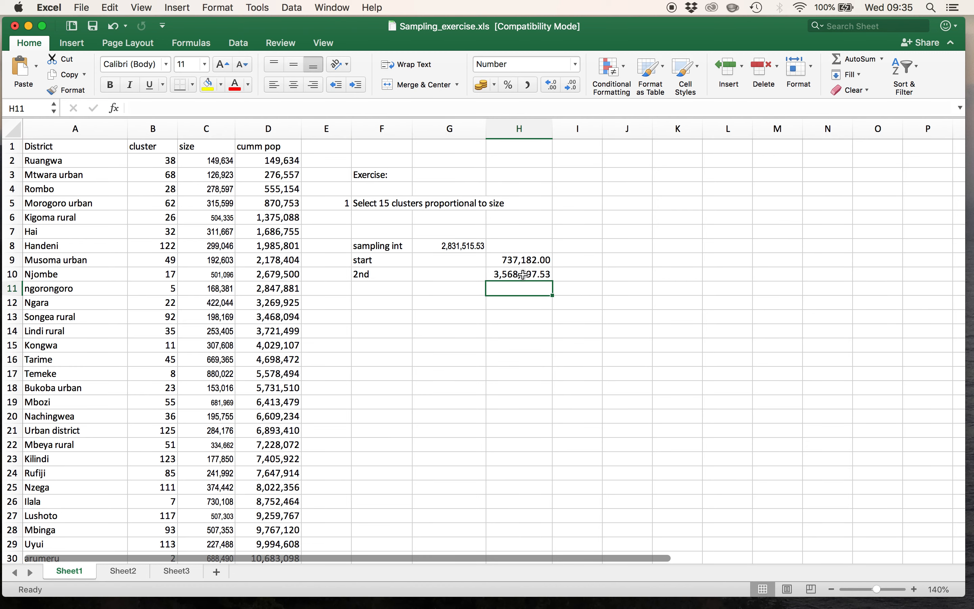
click(523, 275)
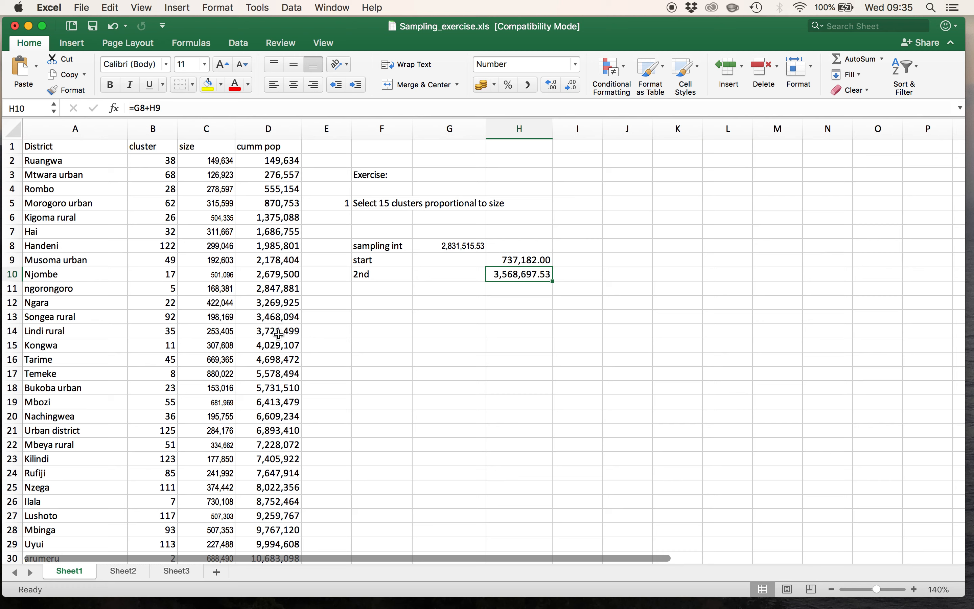
- Mark Lindi rural as the second selected cluster by entering 2 in cell E14
click(314, 331)
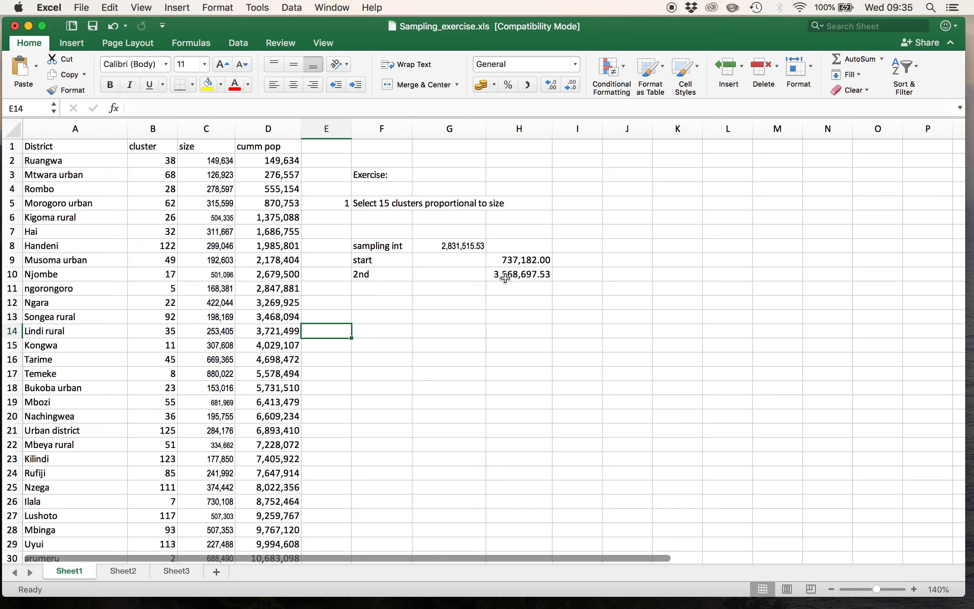
click(533, 273)
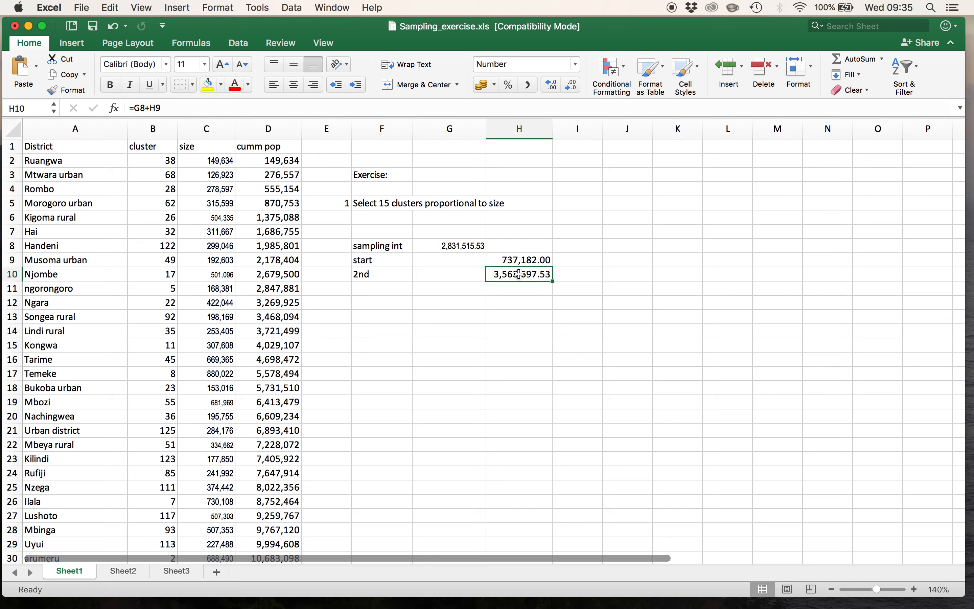
click(320, 329)
text(2)
key(Return)
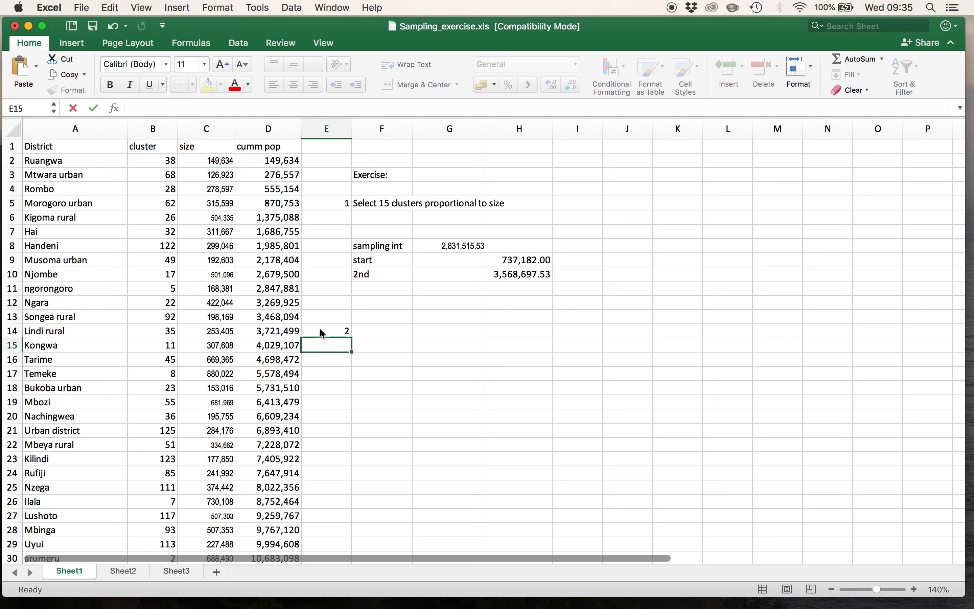
- Label cell F11 "3rd" and enter the formula =G8+H10 in cell H11 to add the sampling interval to the second sampling point
click(367, 290)
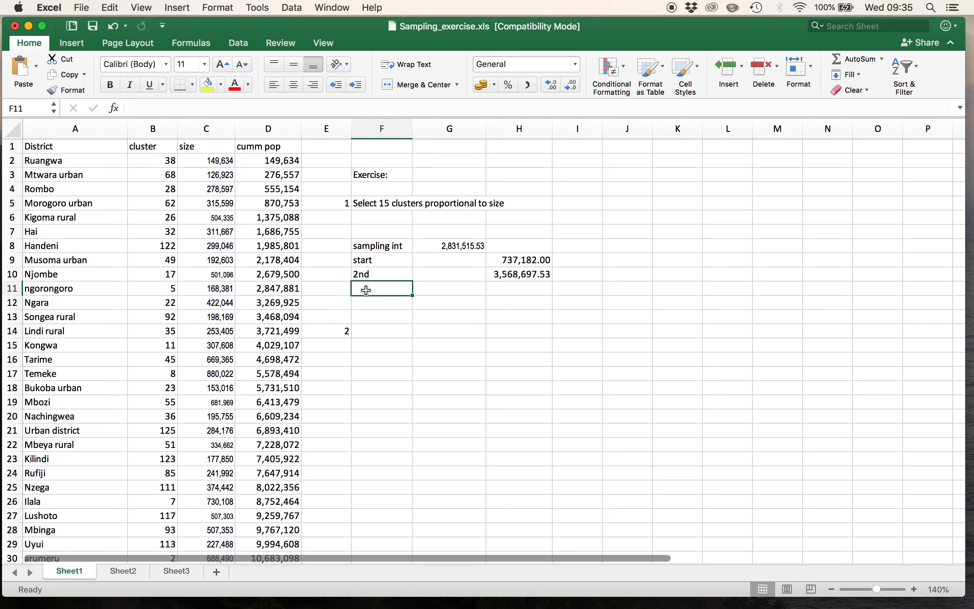
text(3rd)
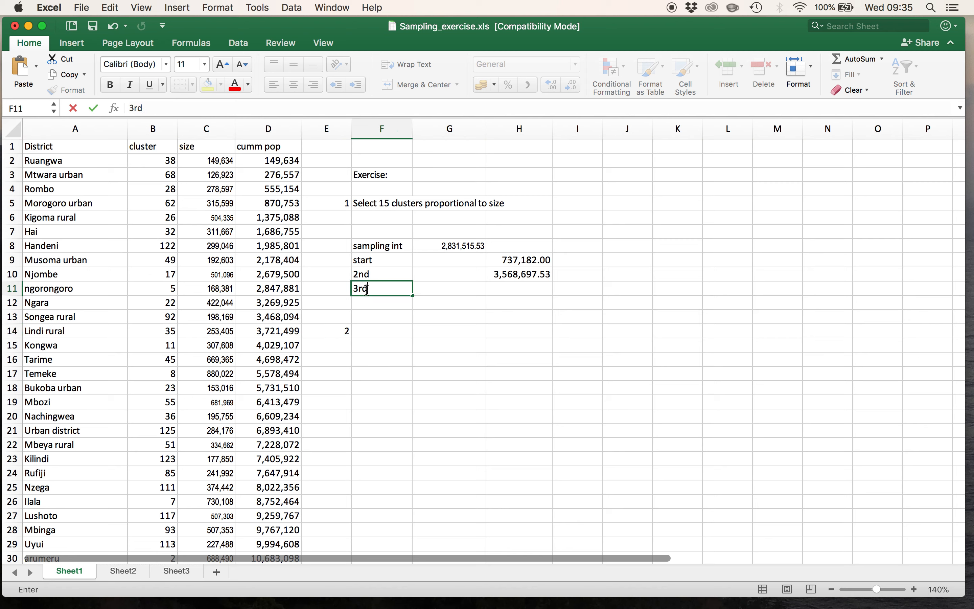
click(520, 286)
text(=)
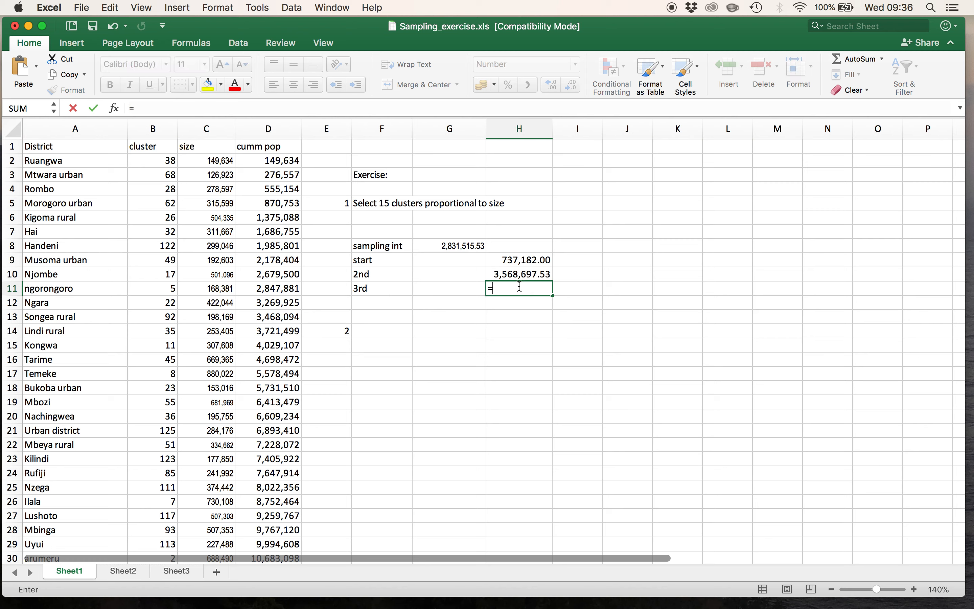
click(462, 248)
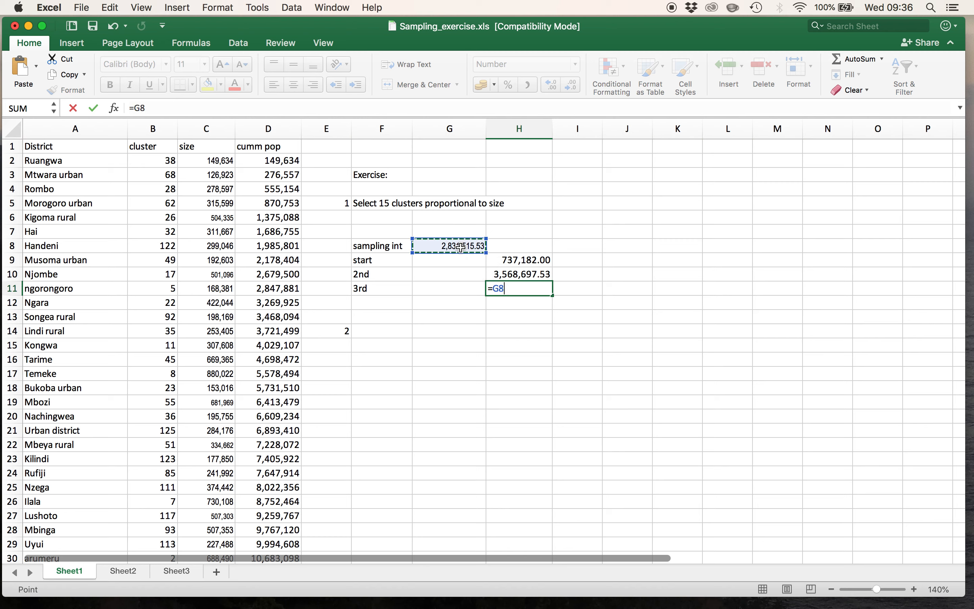
text(+)
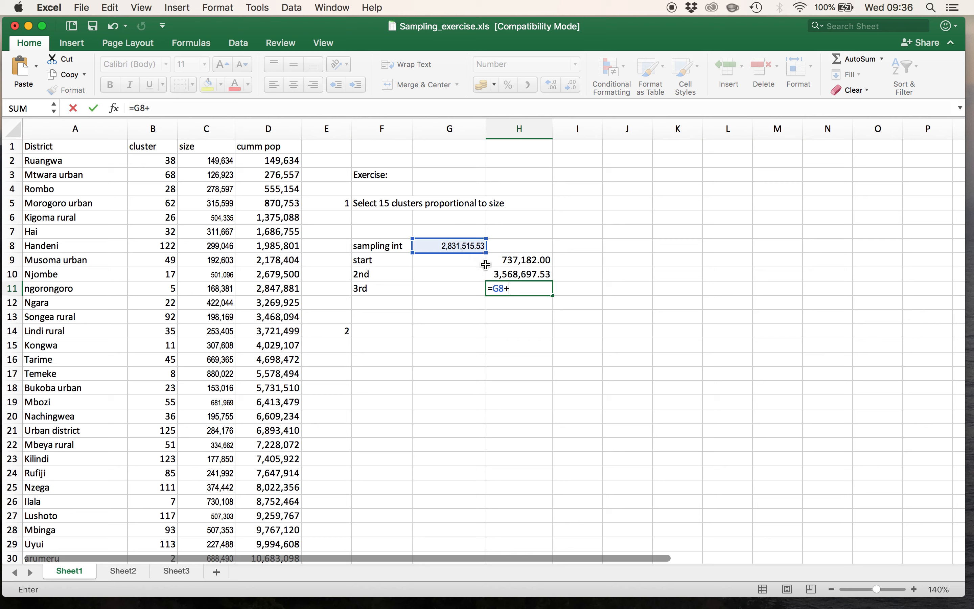
click(513, 275)
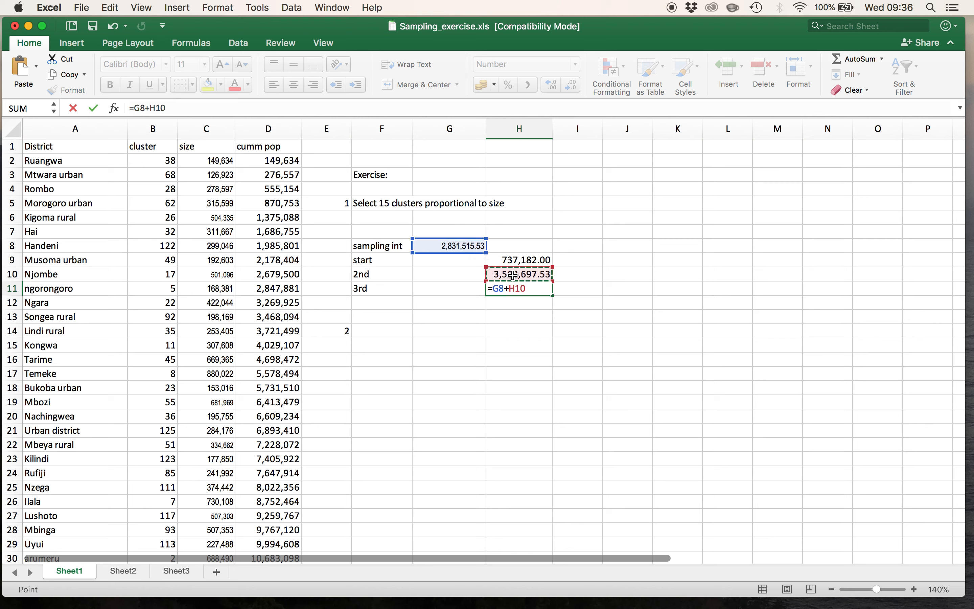
key(Return)
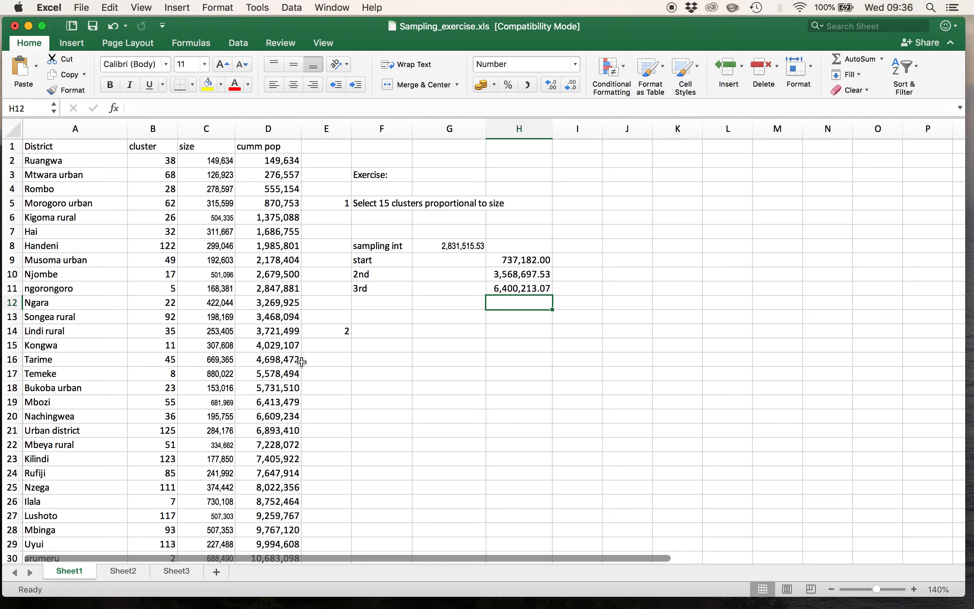
- Mark Mbozi as the third selected cluster by entering 3 in cell E19
click(330, 401)
text(3)
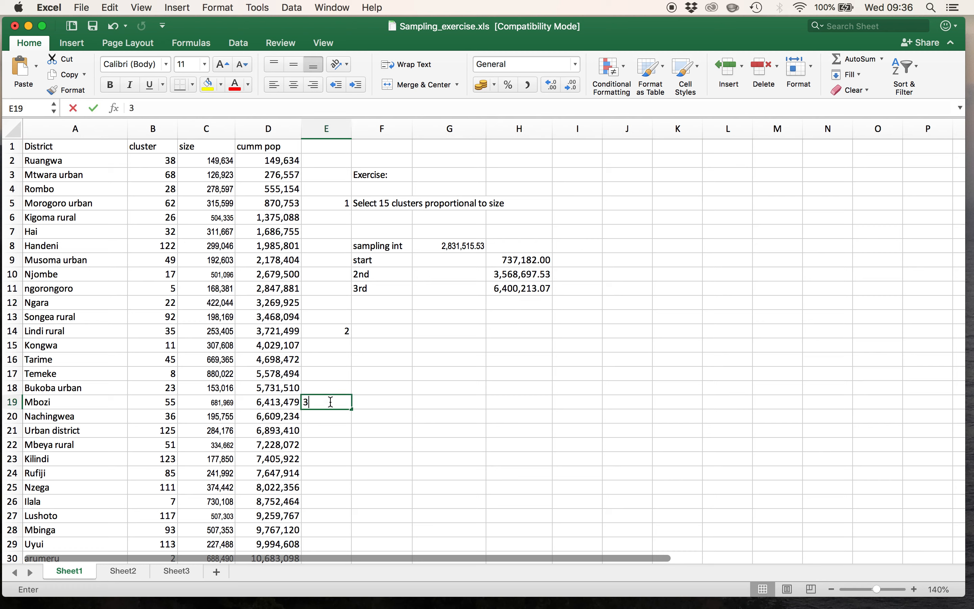
key(Return)
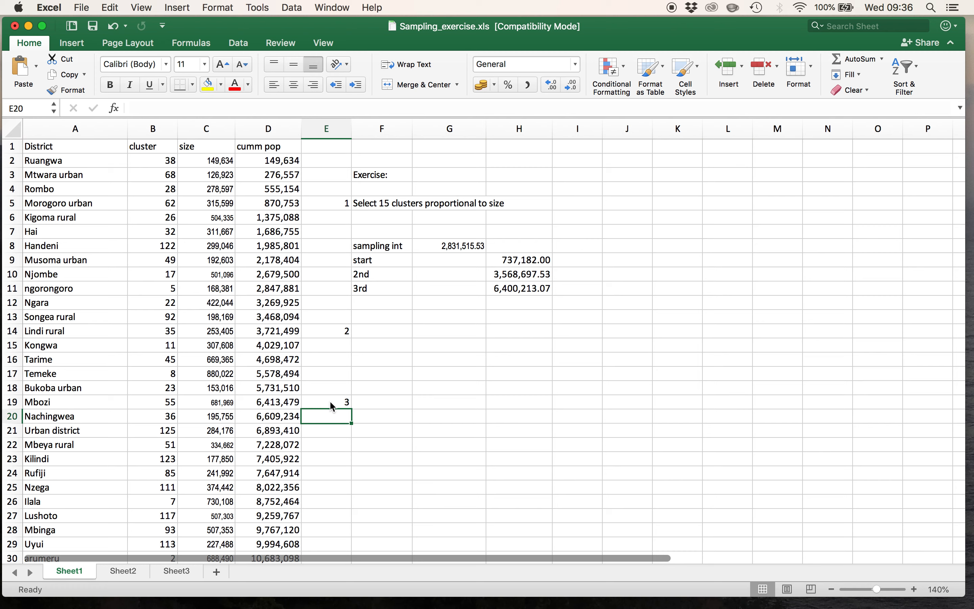